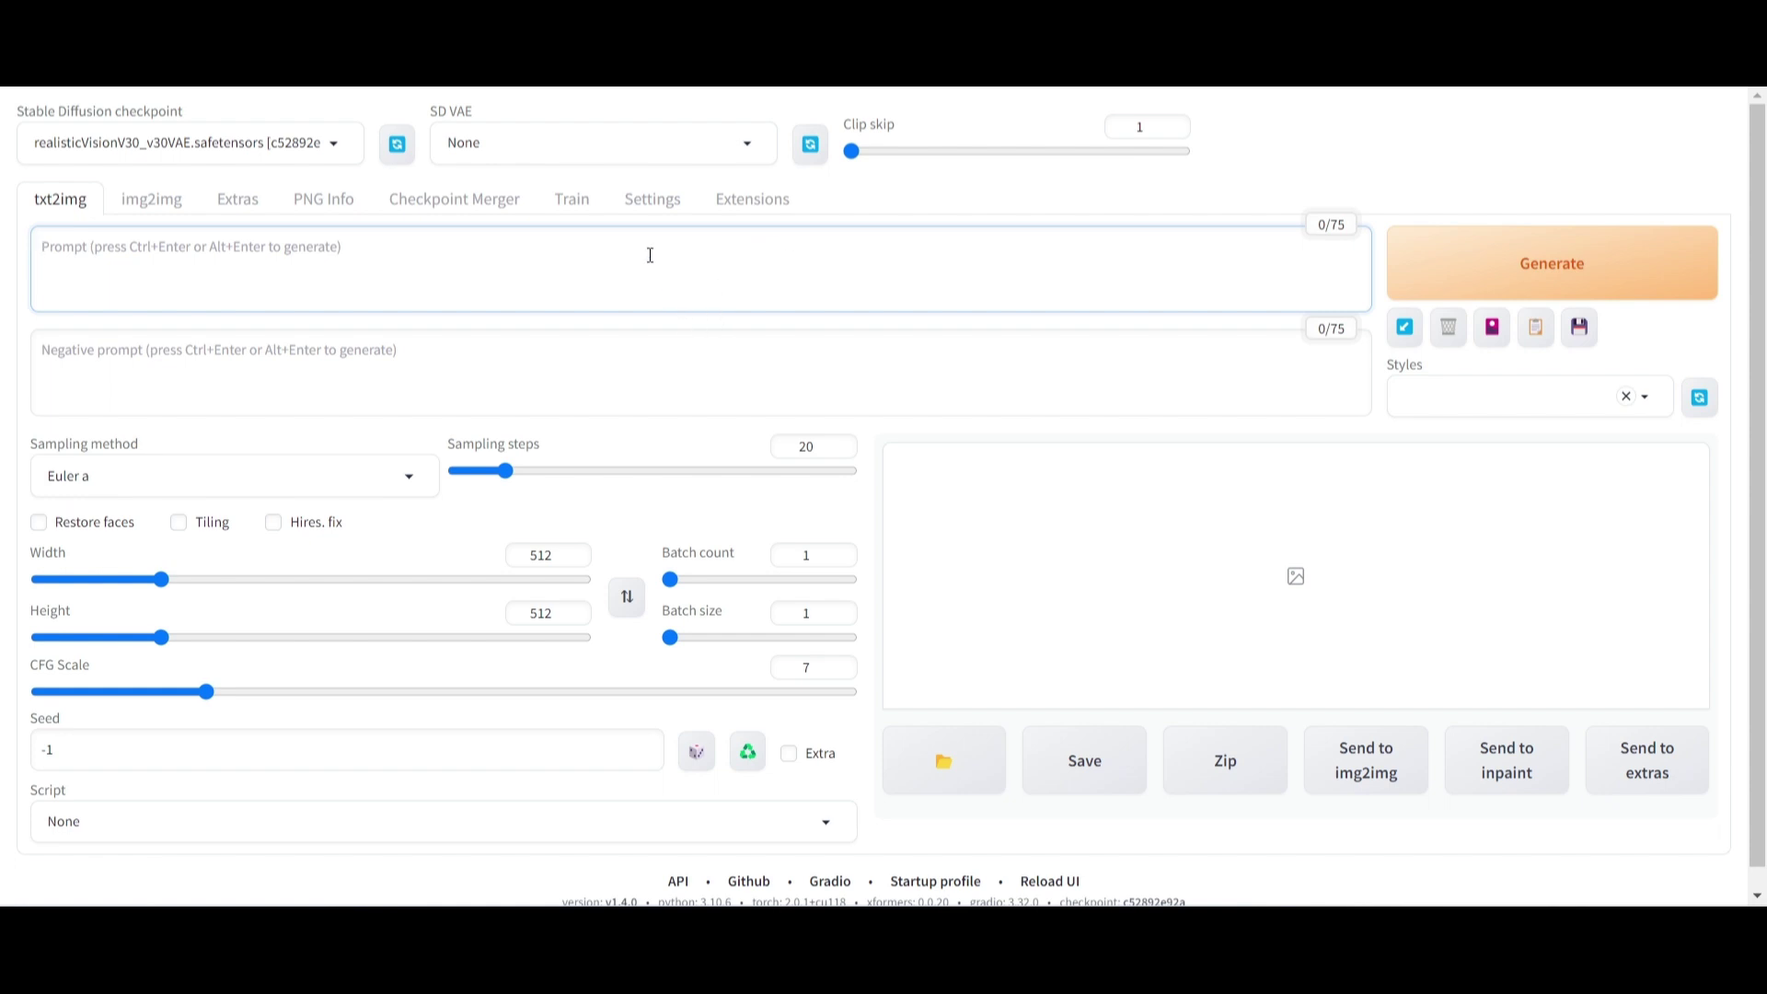
Step: Load the list of available extensions from the default index URL and look through it
{"action": "left_click", "coordinate": [752, 206]}
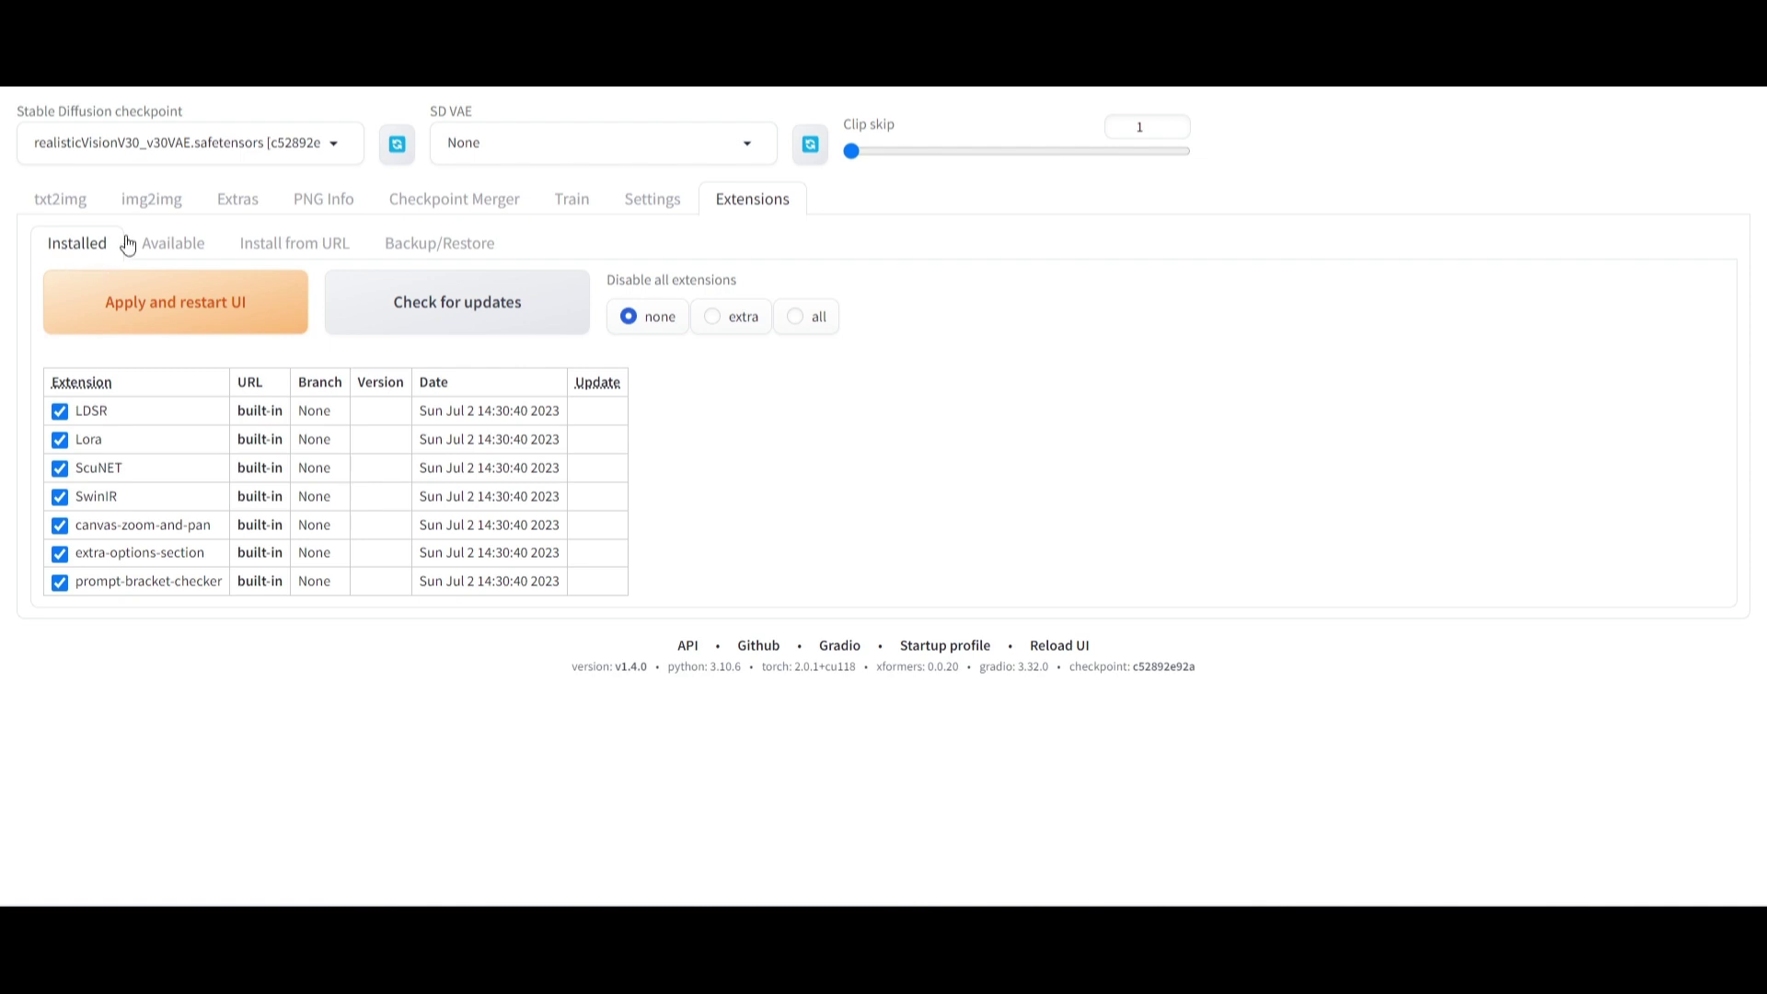
{"action": "left_click", "coordinate": [187, 254]}
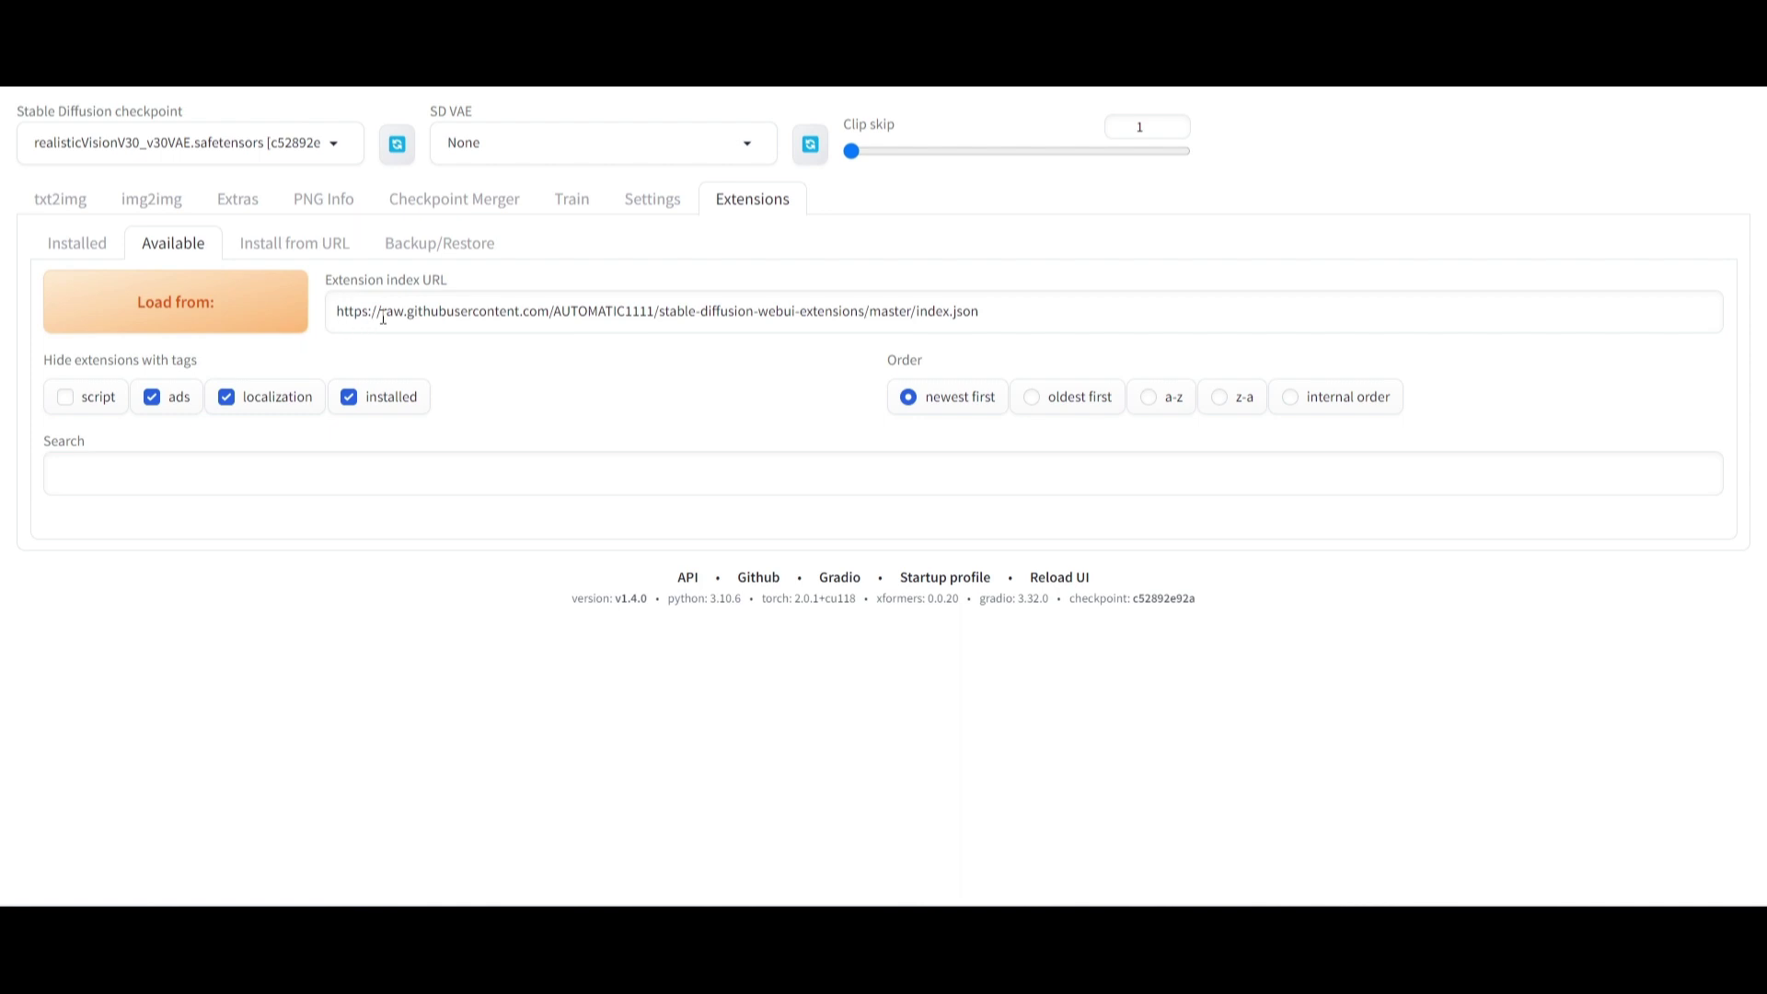
{"action": "left_click", "coordinate": [162, 309]}
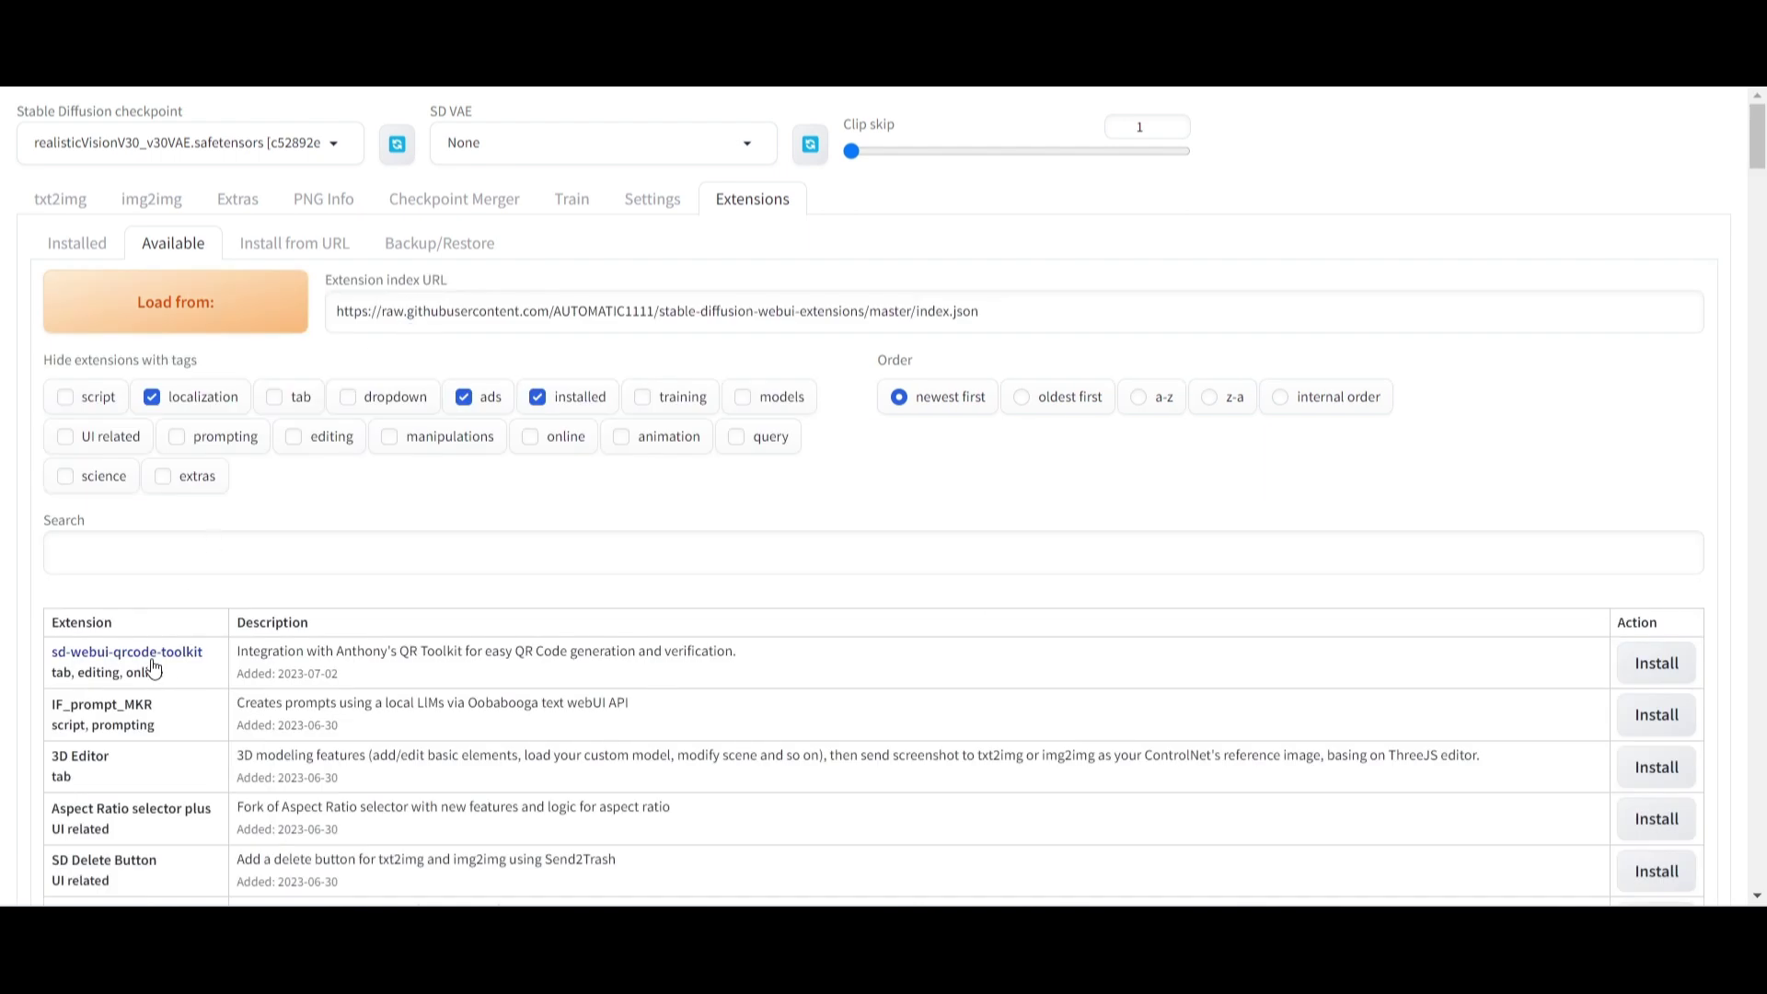
{"action": "scroll", "coordinate": [152, 667], "scroll_direction": "down", "scroll_amount": 20}
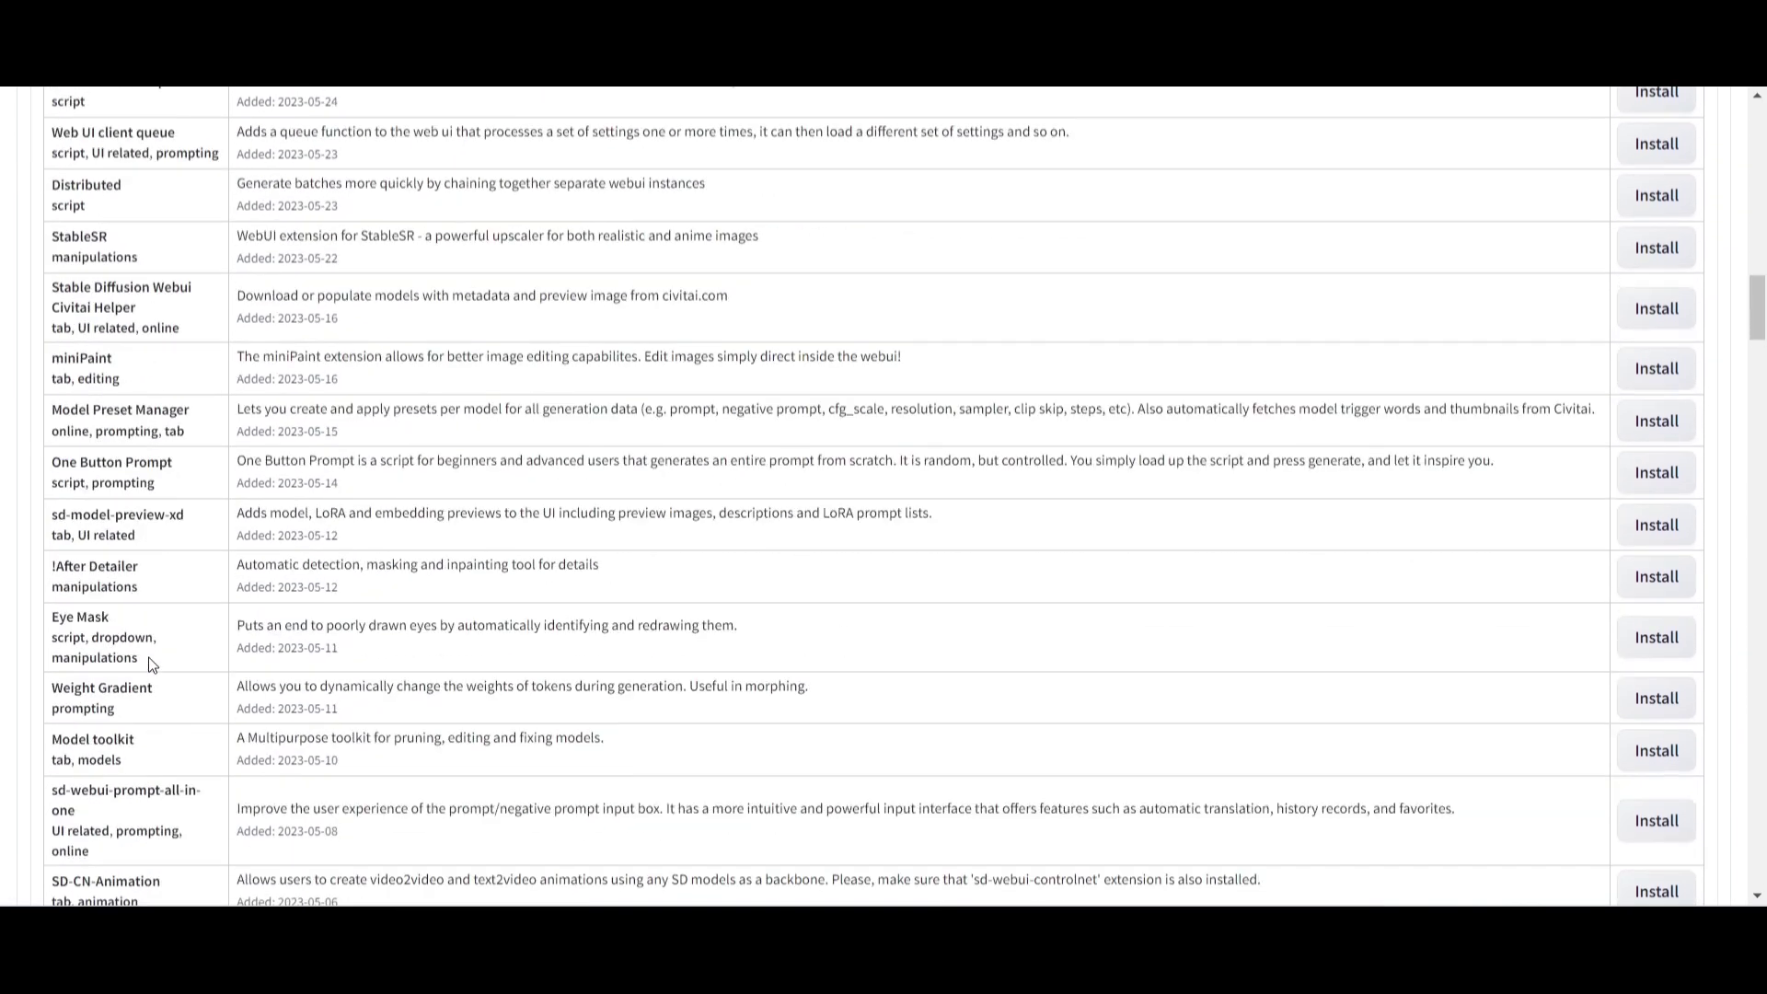
{"action": "scroll", "coordinate": [153, 665], "scroll_direction": "down", "scroll_amount": 20}
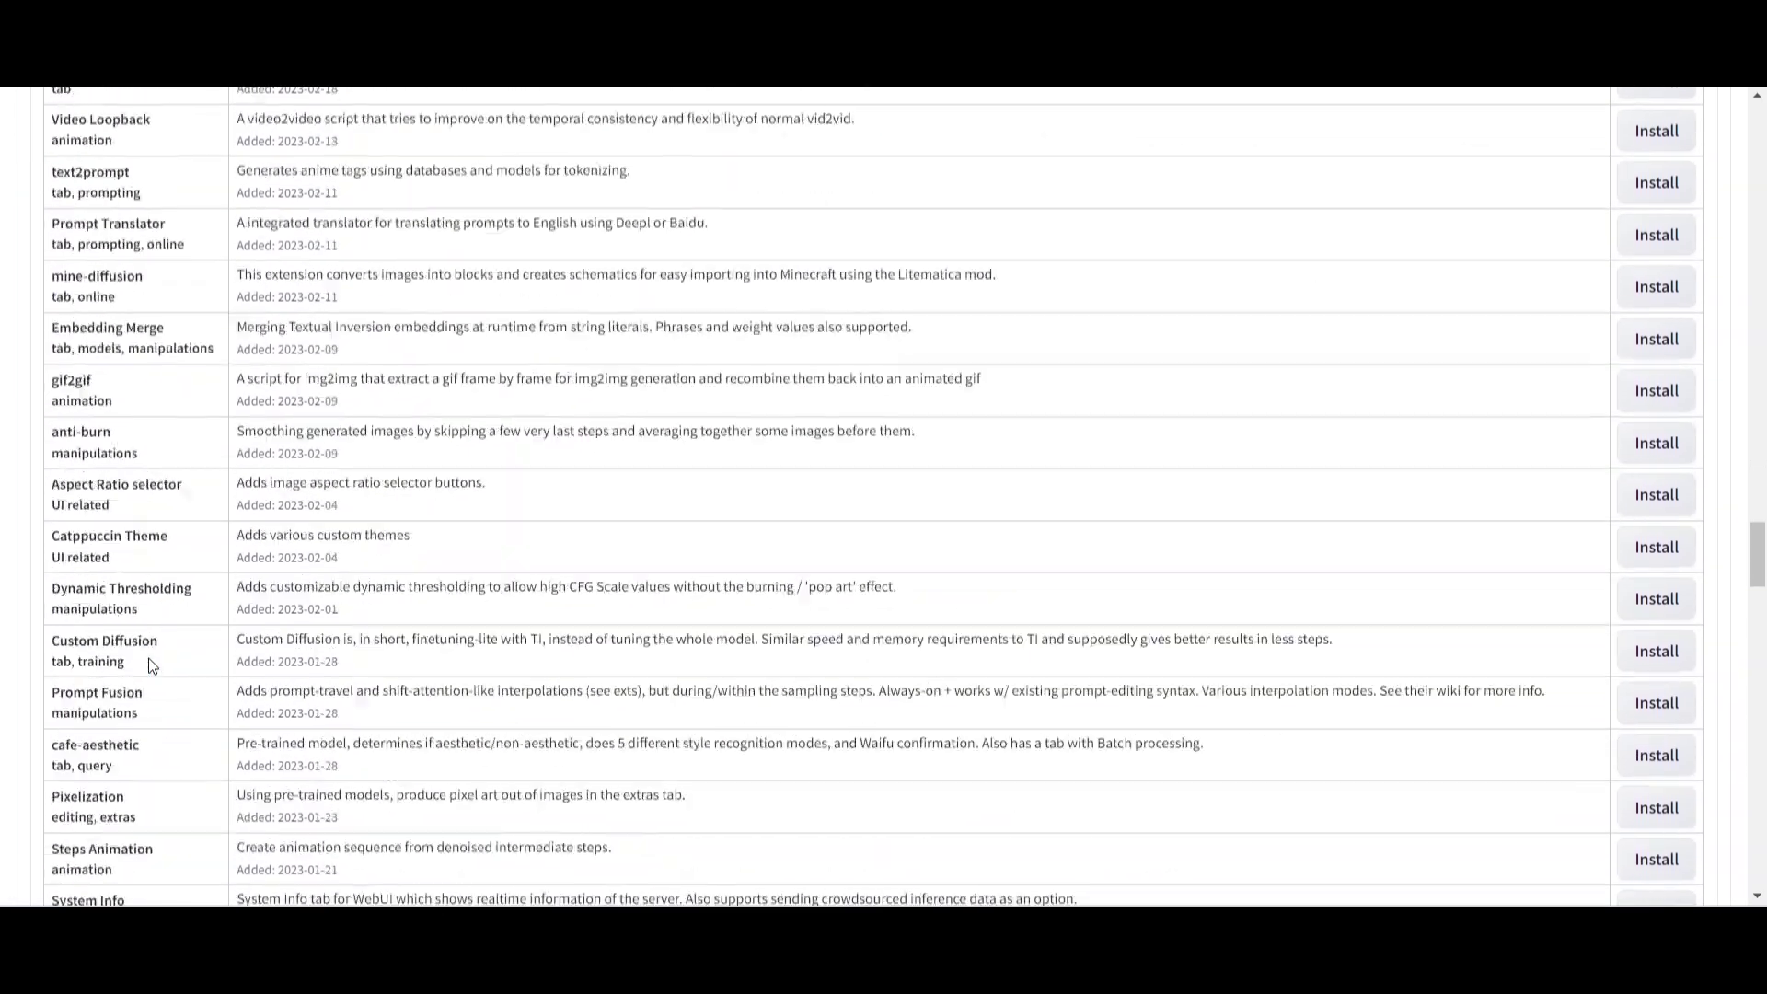
{"action": "scroll", "coordinate": [152, 664], "scroll_direction": "down", "scroll_amount": 20}
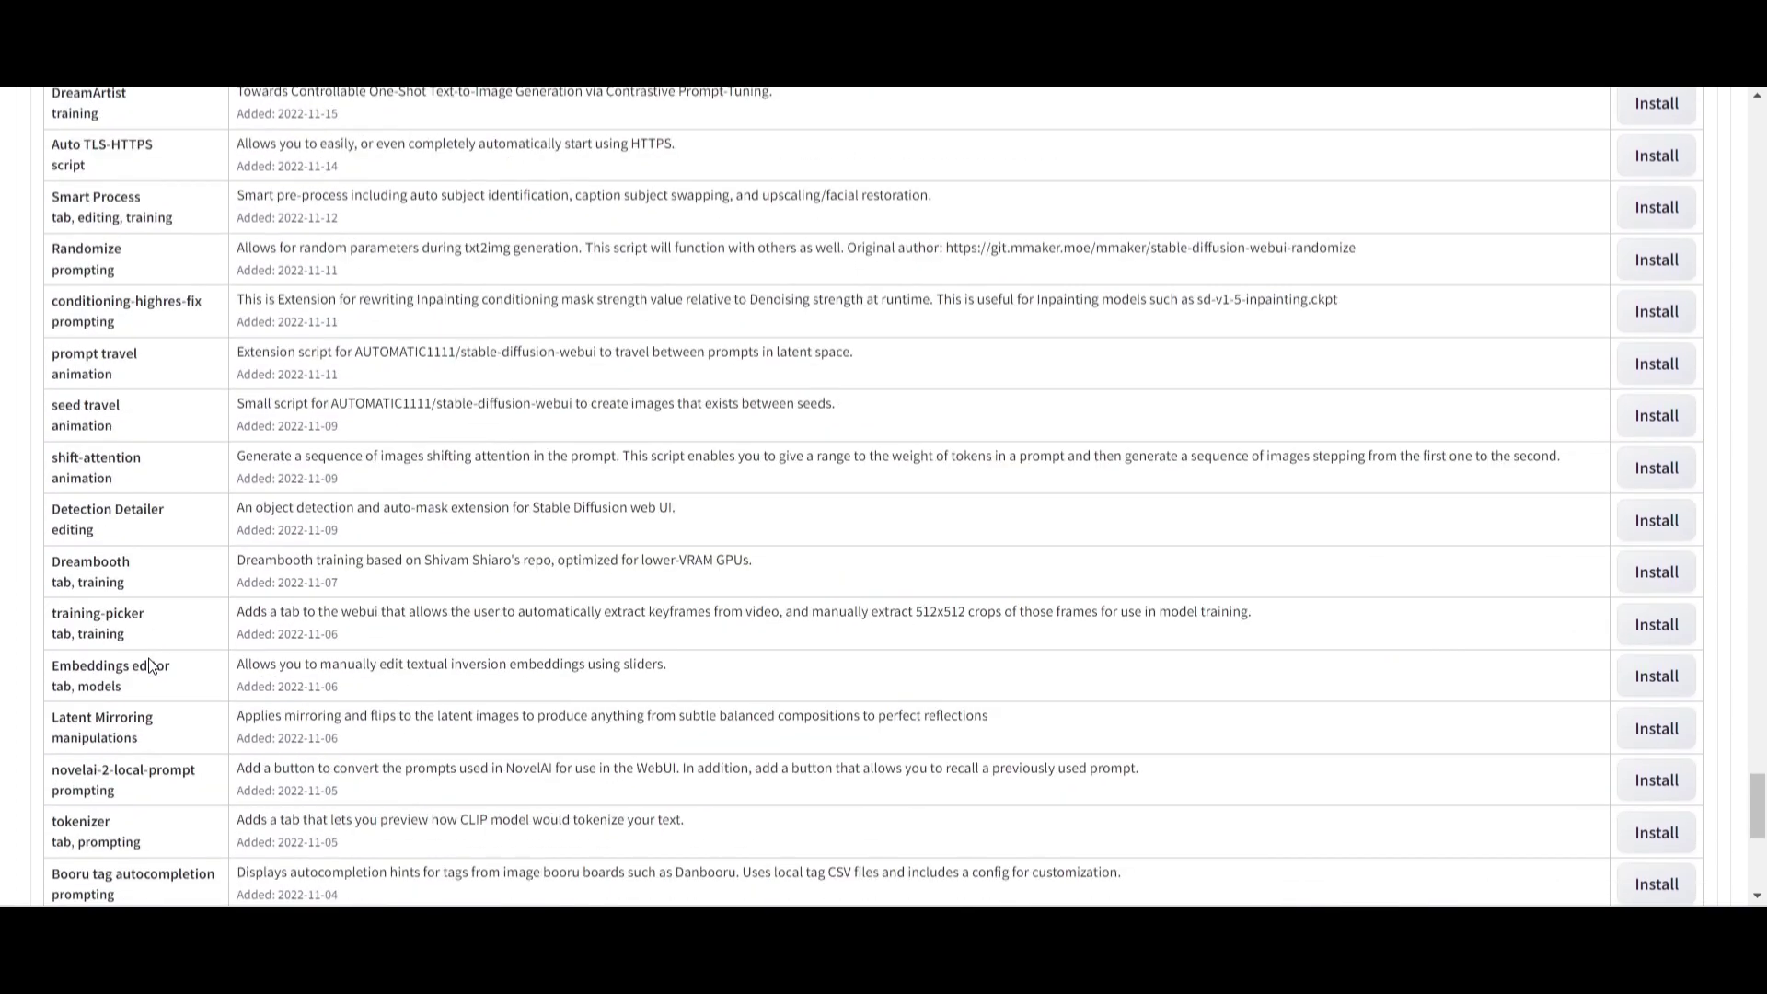
{"action": "scroll", "coordinate": [153, 664], "scroll_direction": "down", "scroll_amount": 7}
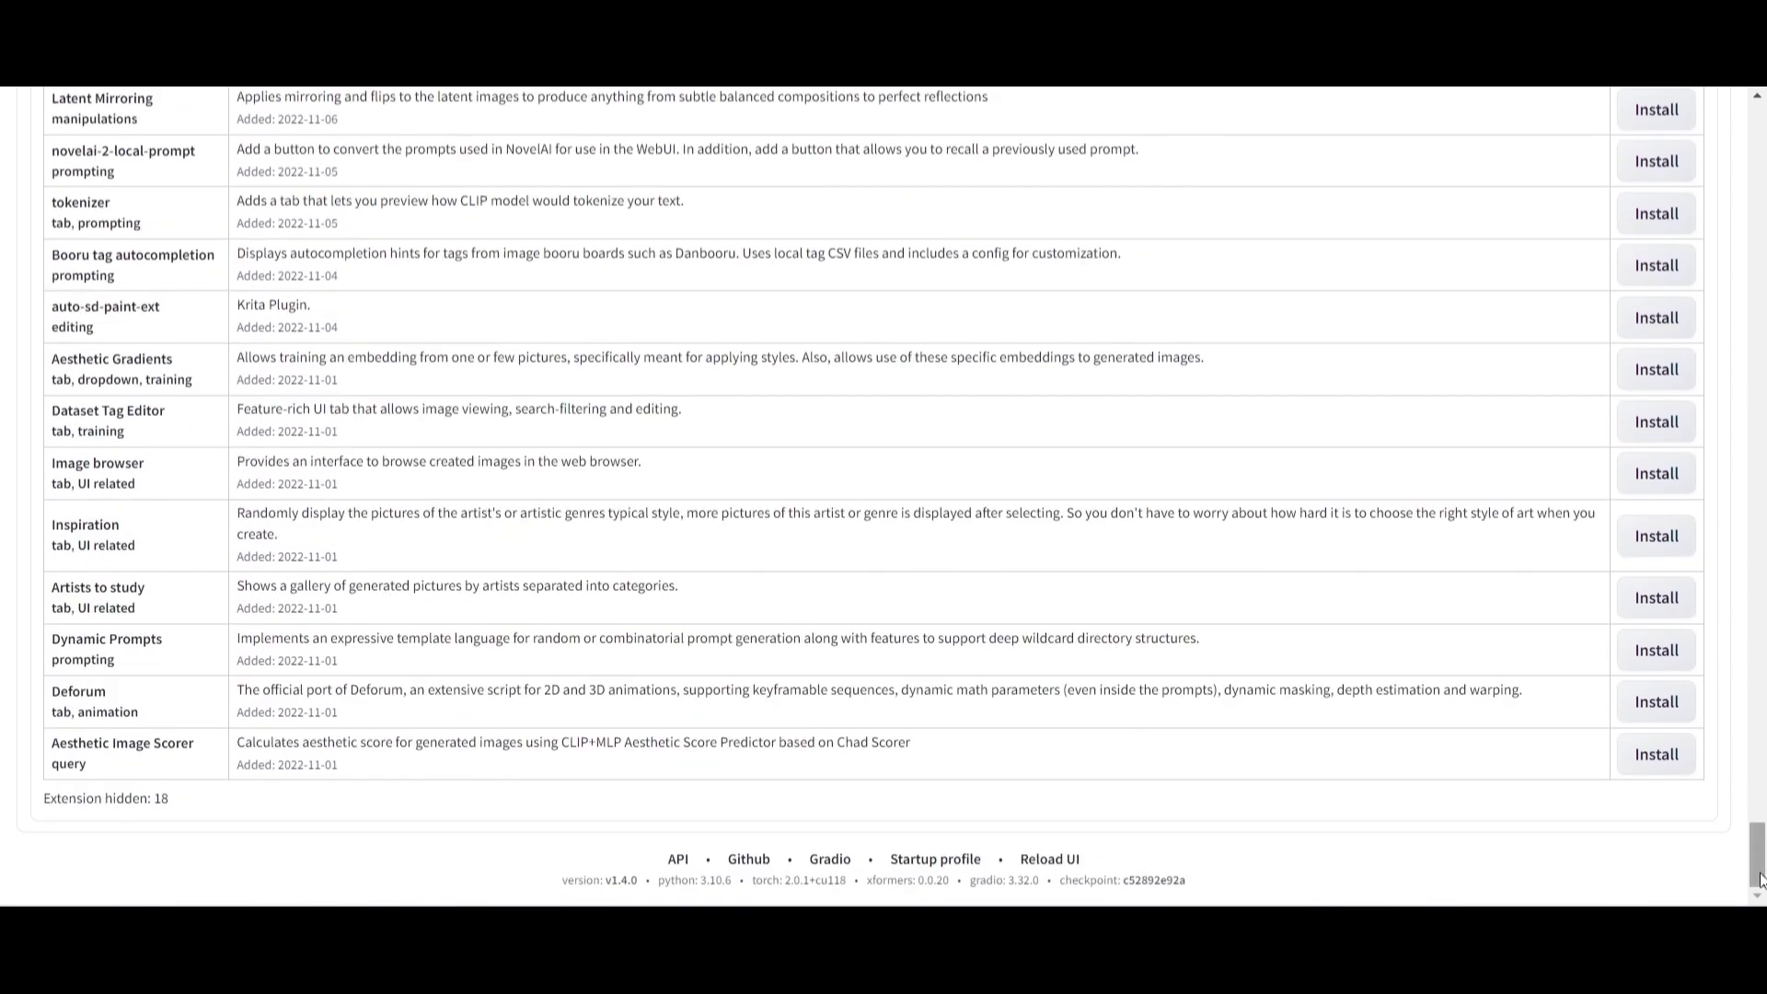
{"action": "left_click_drag", "start_coordinate": [1758, 879], "coordinate": [1758, 159]}
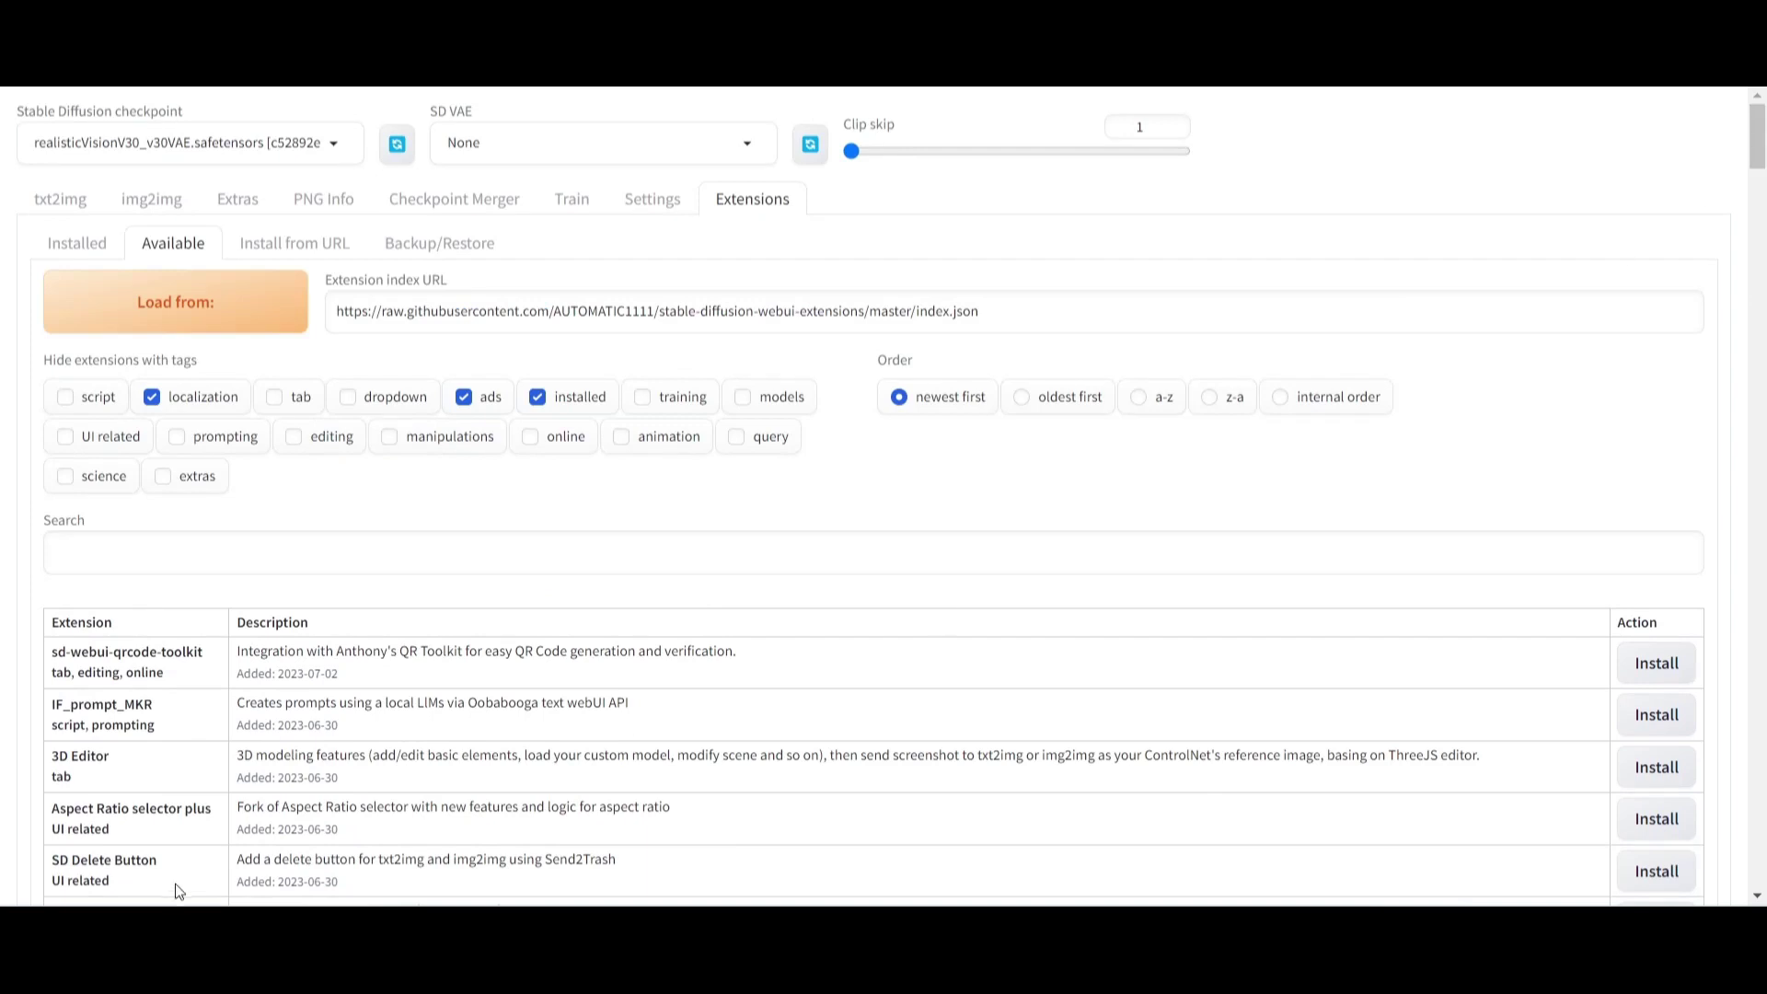
Step: Search the available extensions for "theme" and install Catppuccin Theme
{"action": "scroll", "coordinate": [157, 709], "scroll_direction": "down", "scroll_amount": 1}
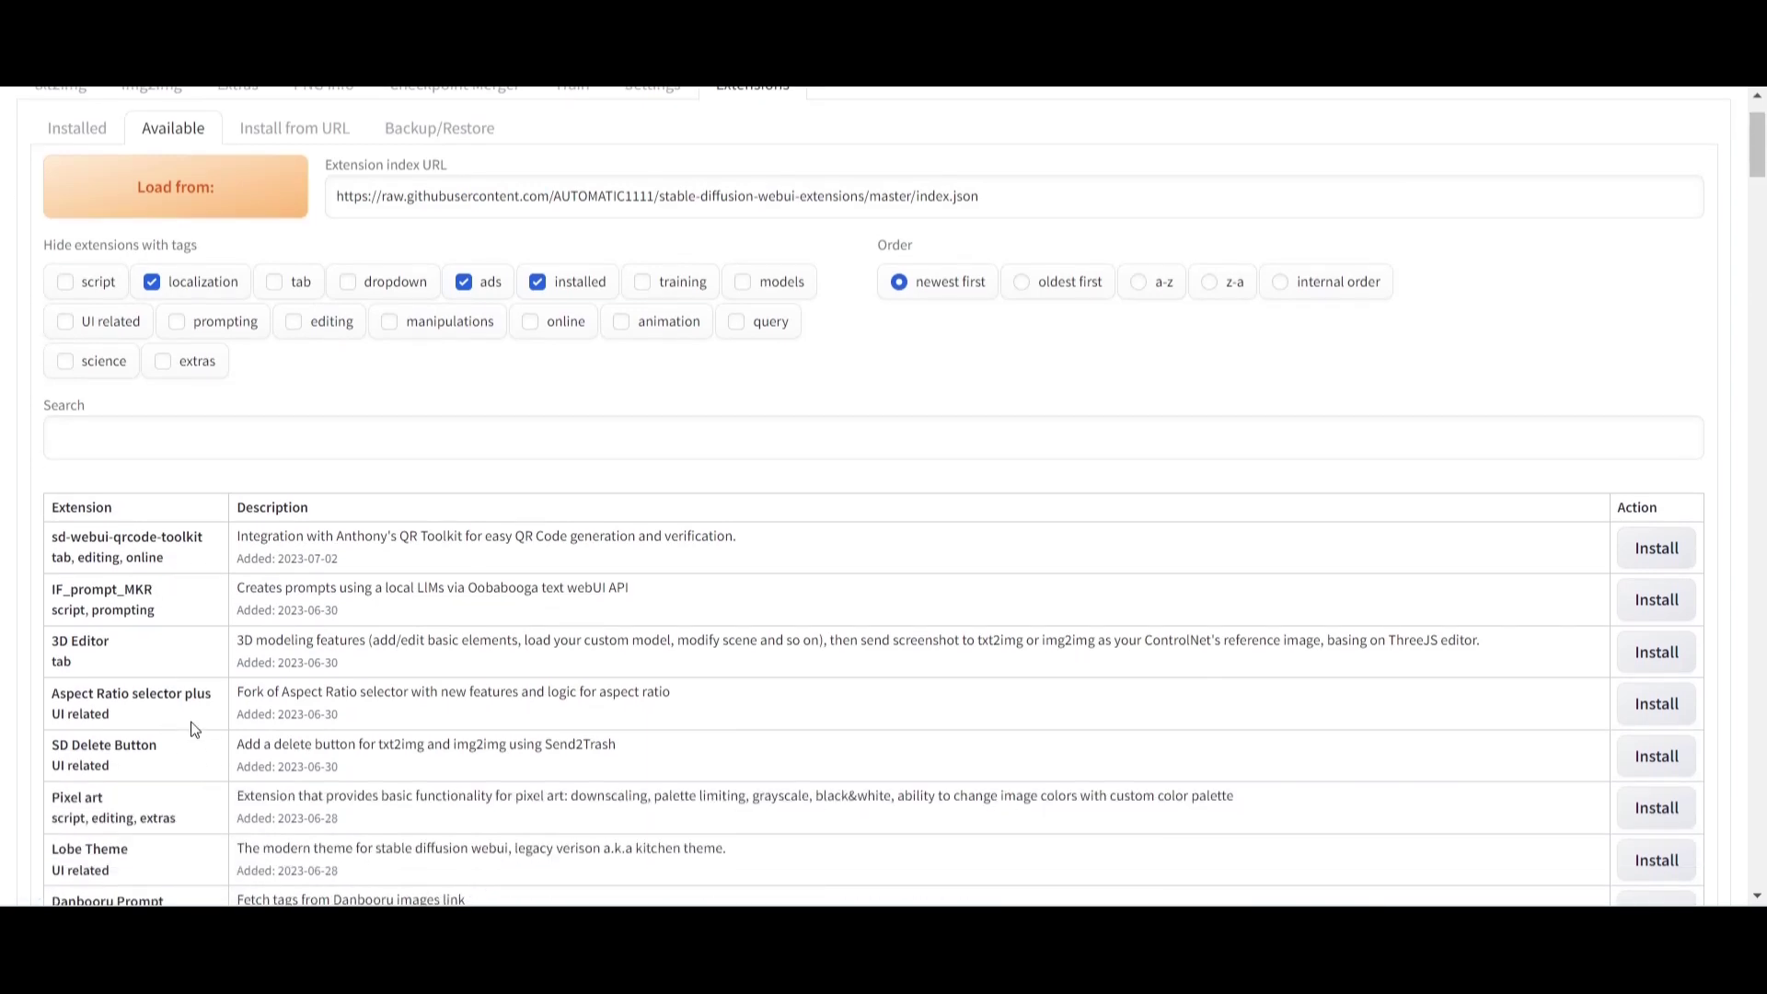
{"action": "left_click", "coordinate": [93, 435]}
{"action": "scroll", "coordinate": [208, 522], "scroll_direction": "up", "scroll_amount": 1}
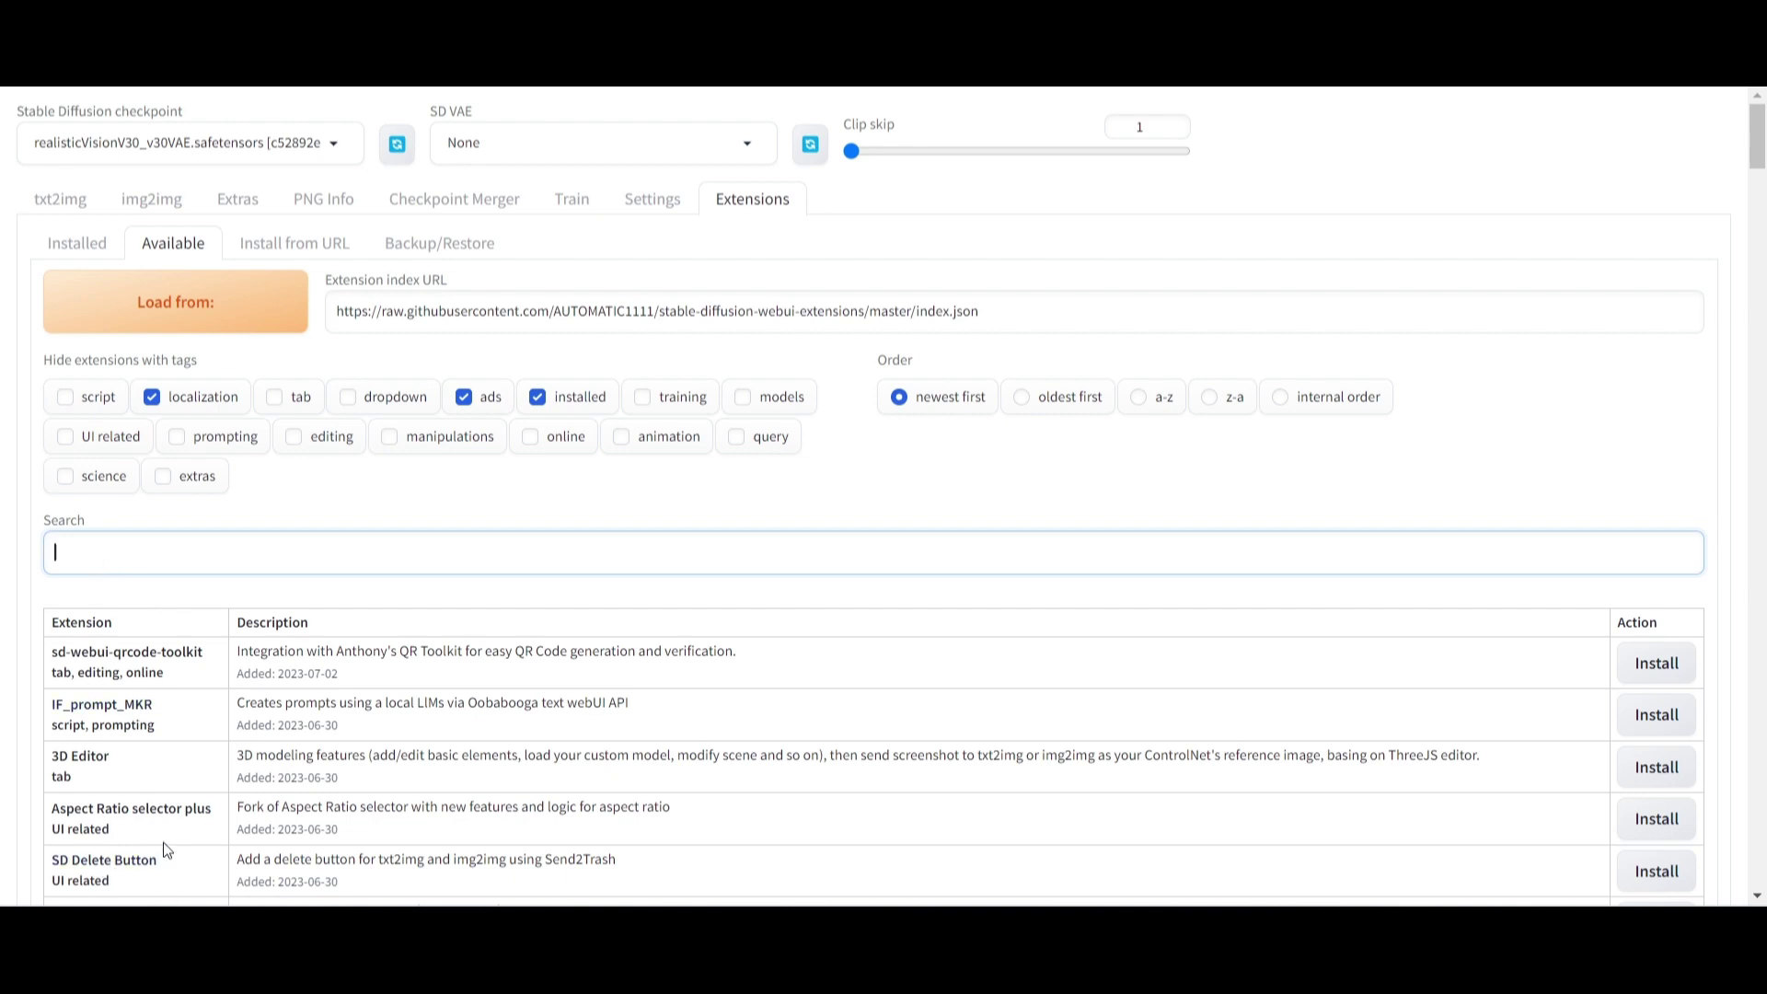
{"action": "type", "text": "t"}
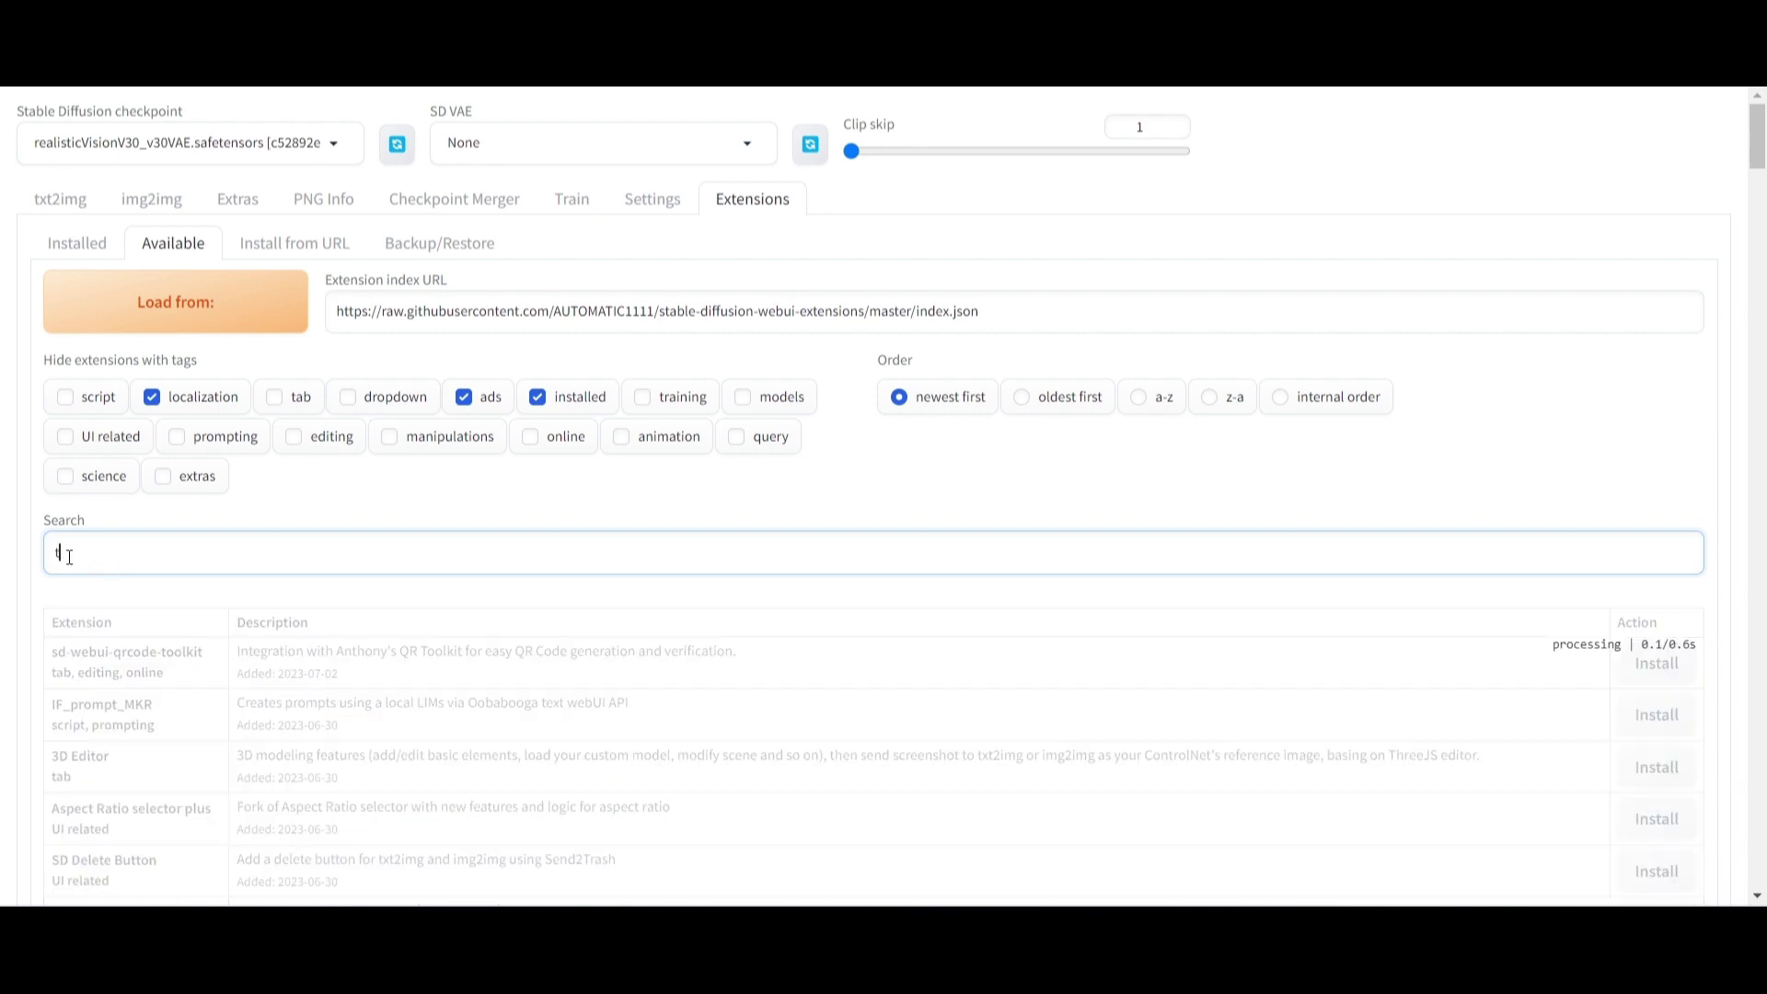
{"action": "type", "text": "heme"}
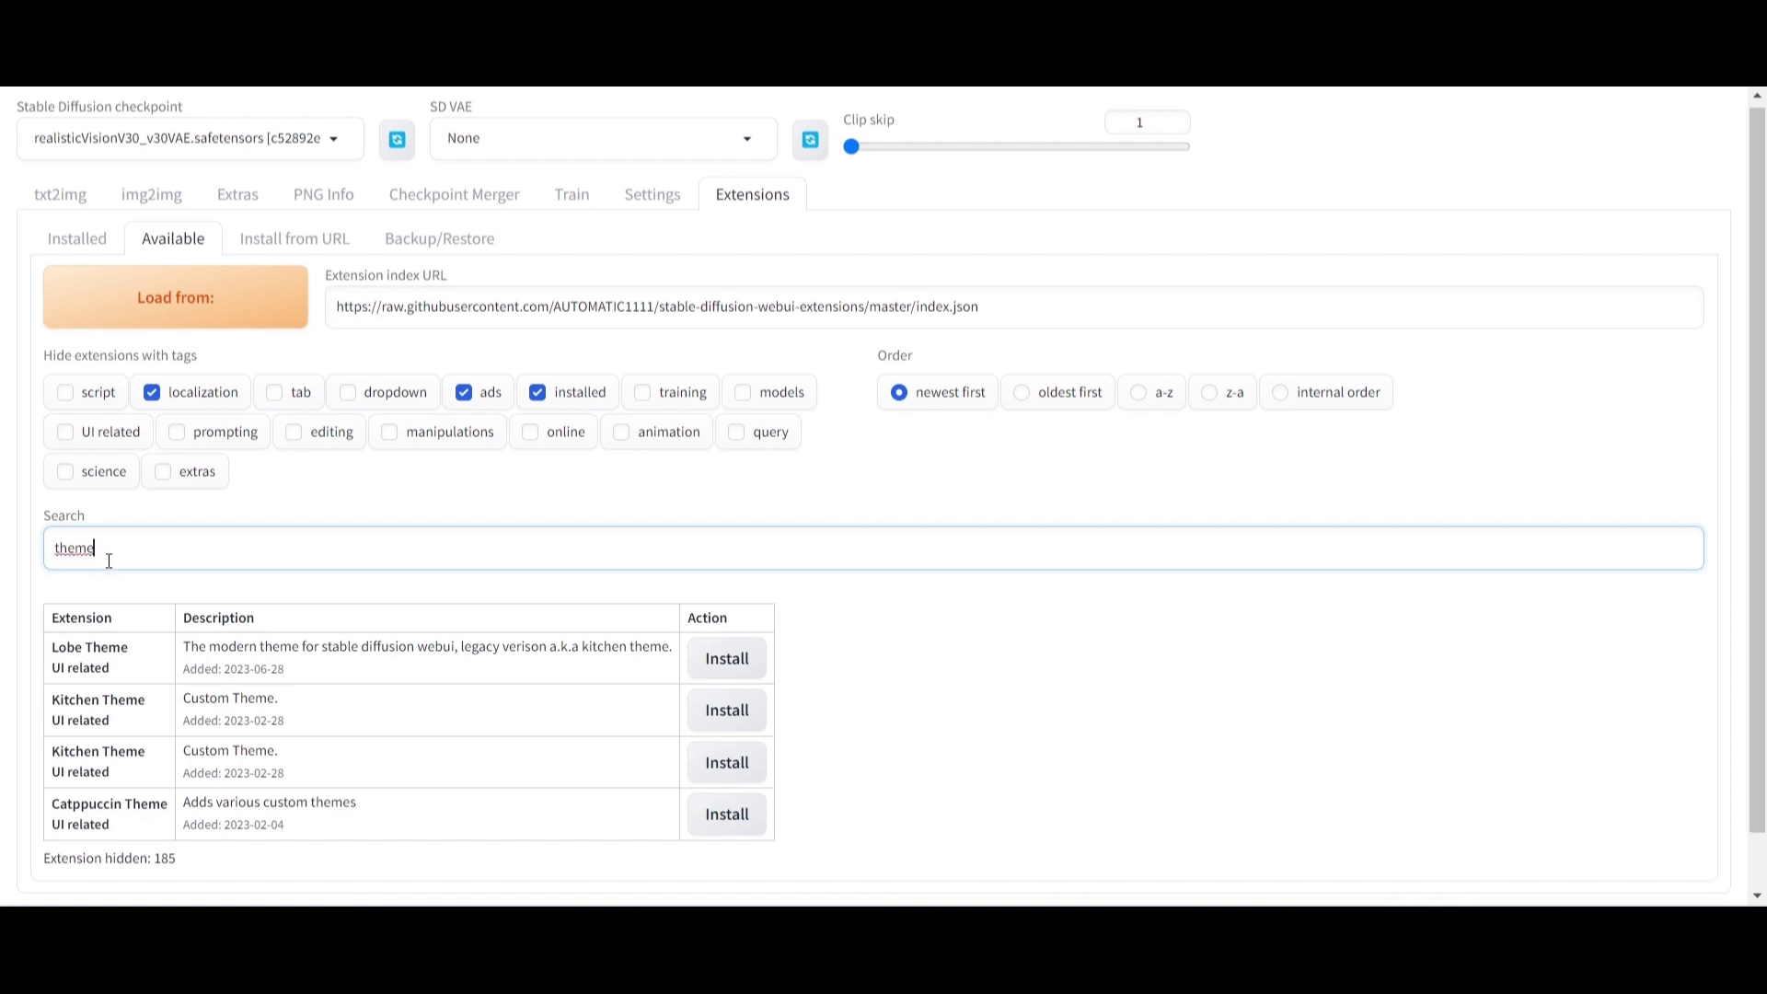
{"action": "scroll", "coordinate": [108, 561], "scroll_direction": "down", "scroll_amount": 1}
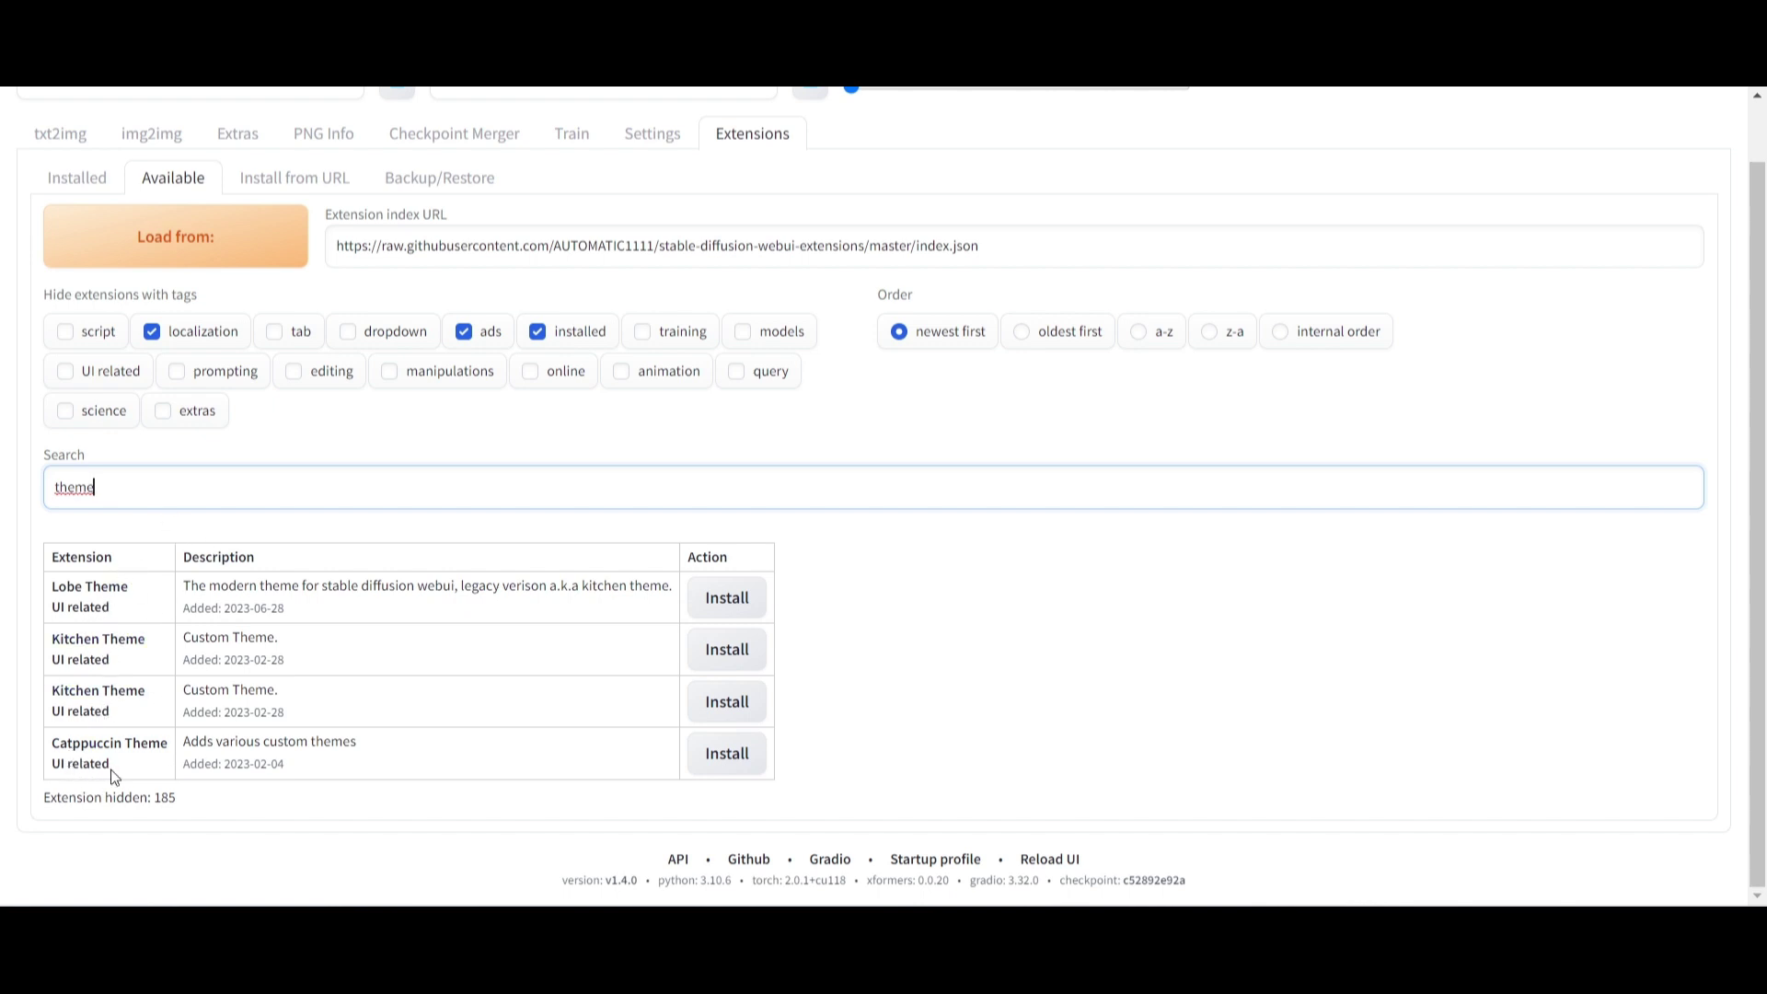
{"action": "left_click", "coordinate": [729, 768]}
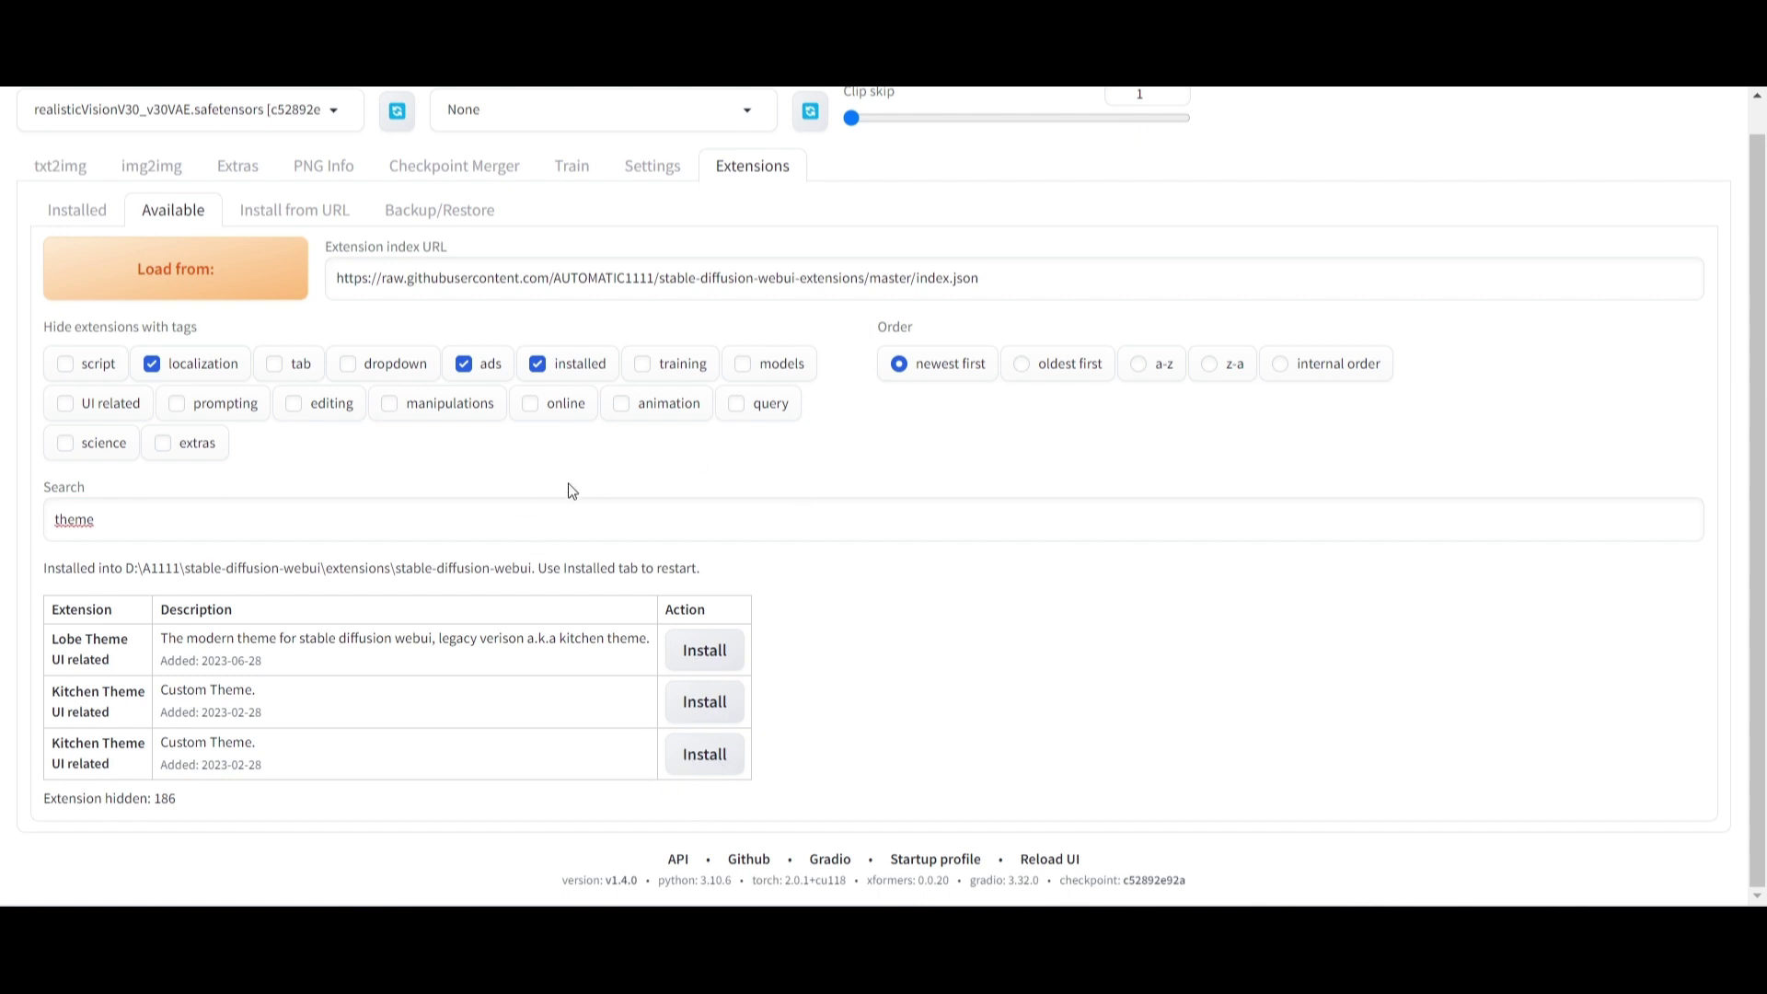
Step: Check the installed extensions for updates, and apply the changes by restarting the UI
{"action": "left_click", "coordinate": [75, 217]}
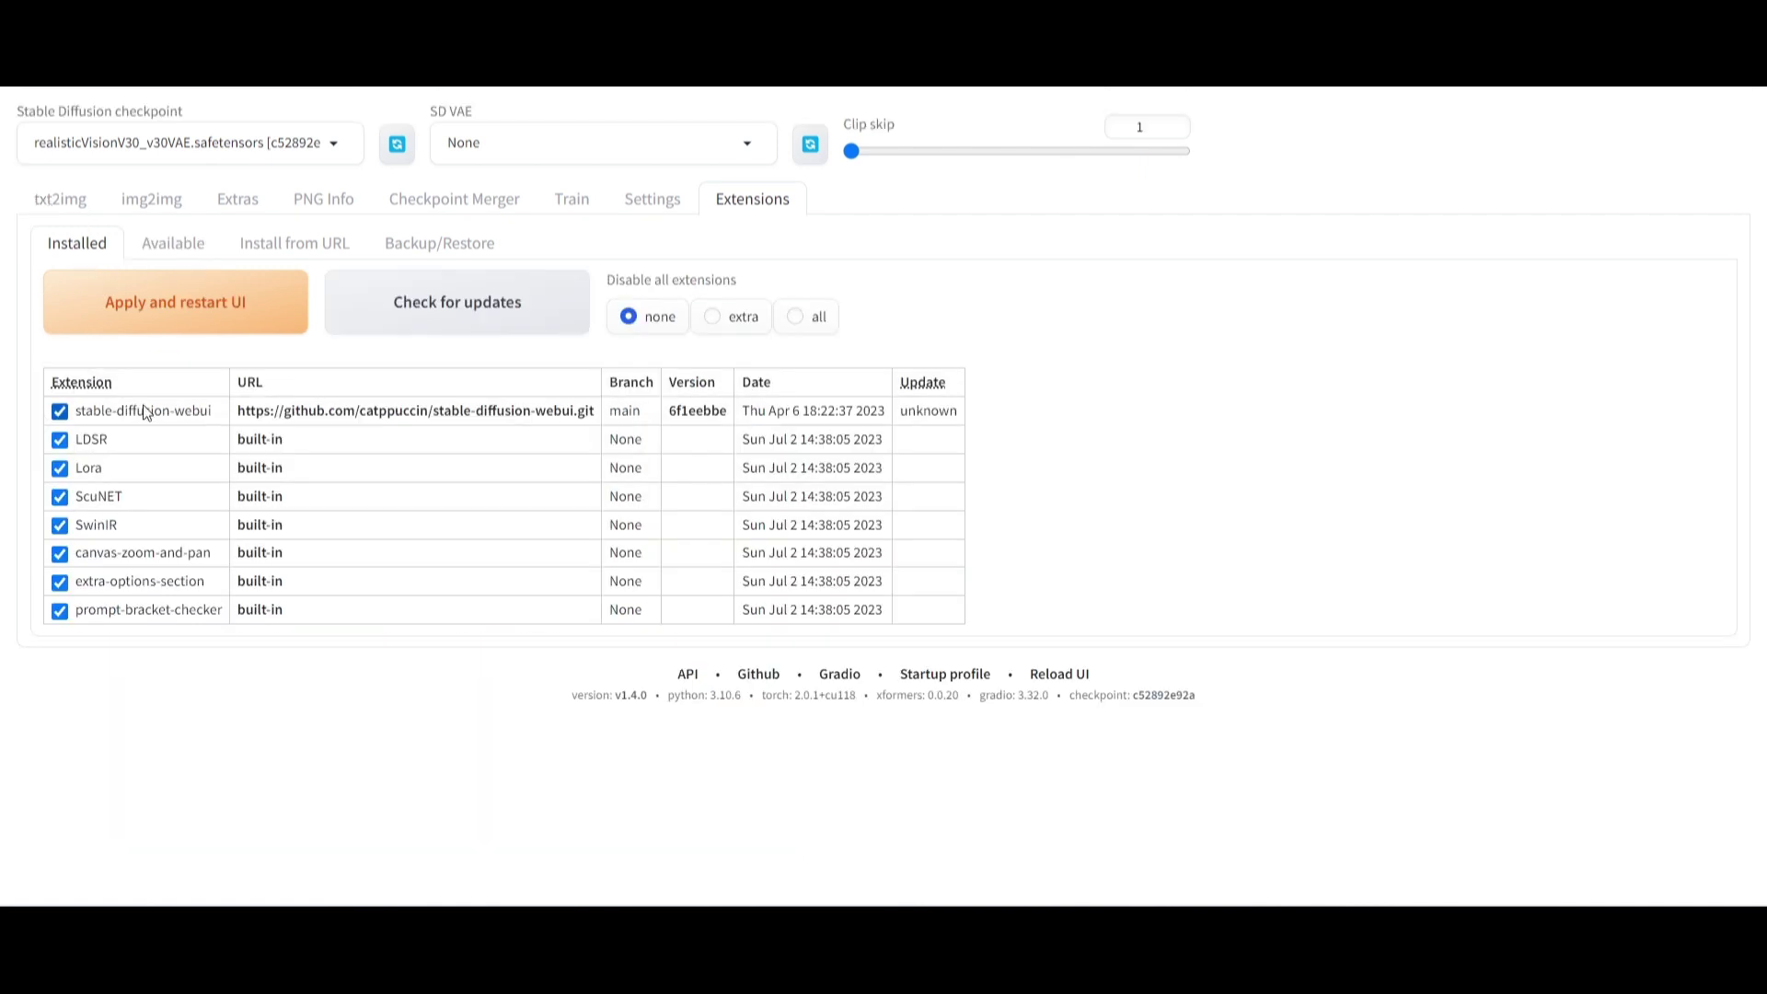
{"action": "left_click", "coordinate": [485, 308]}
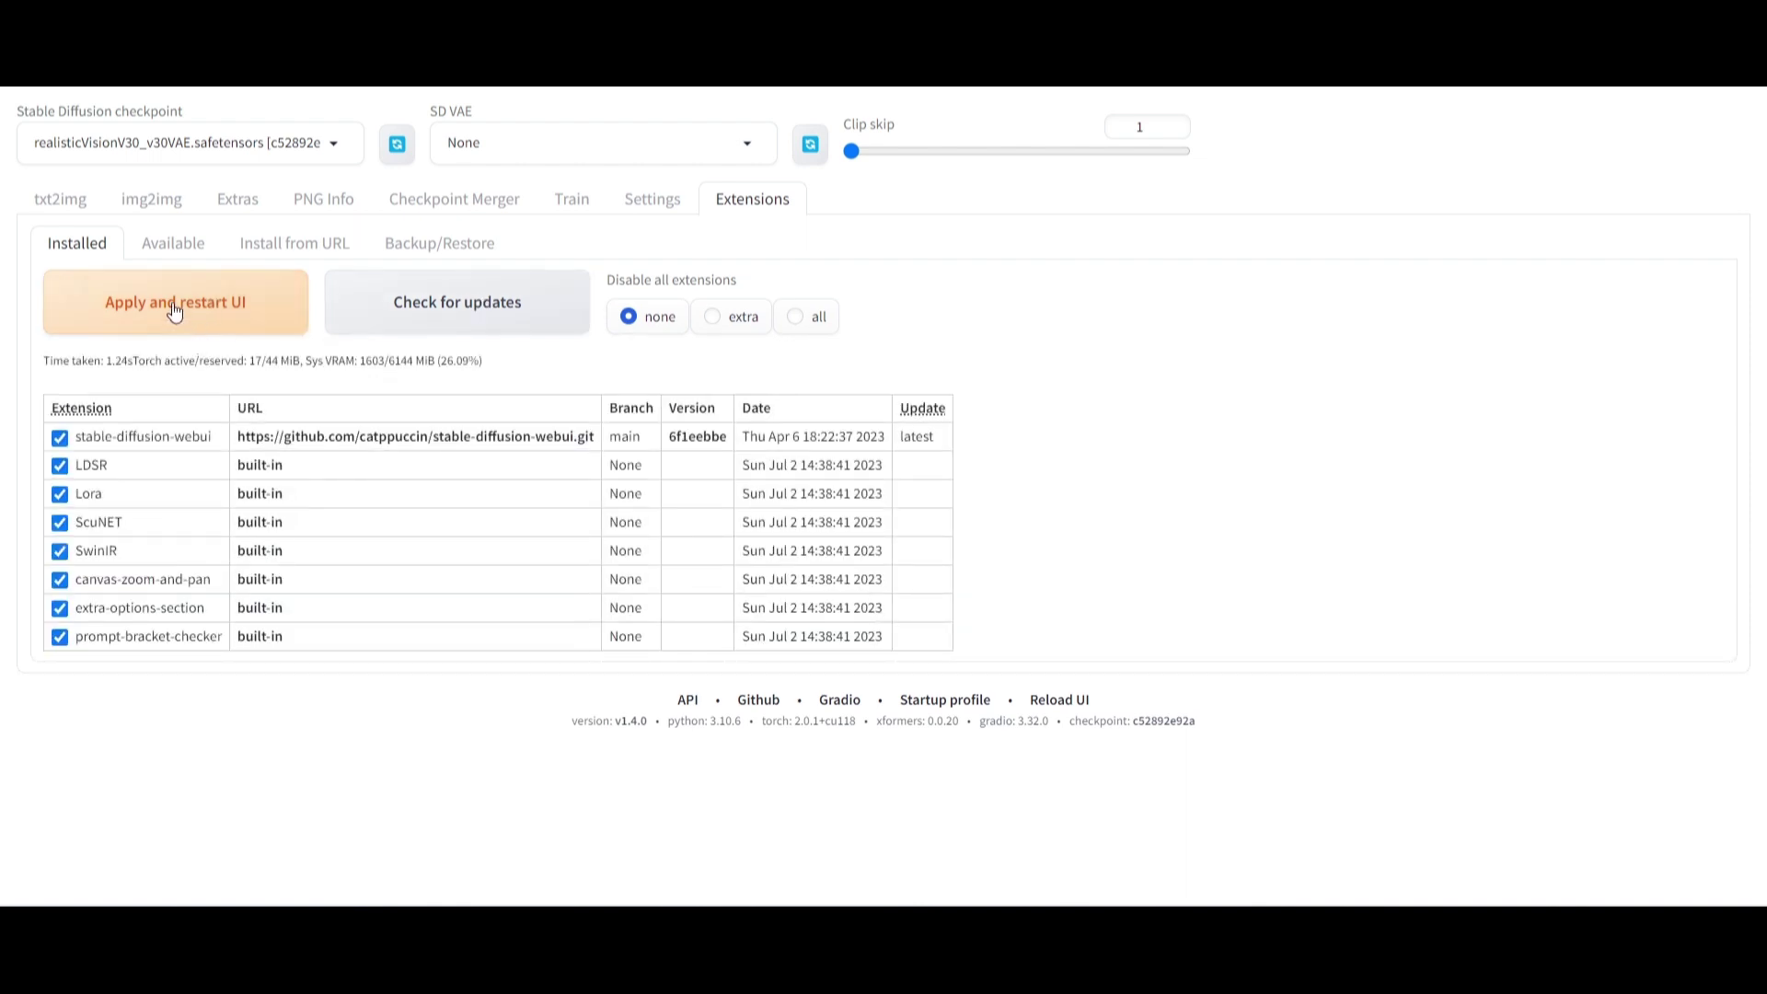
{"action": "left_click", "coordinate": [184, 315]}
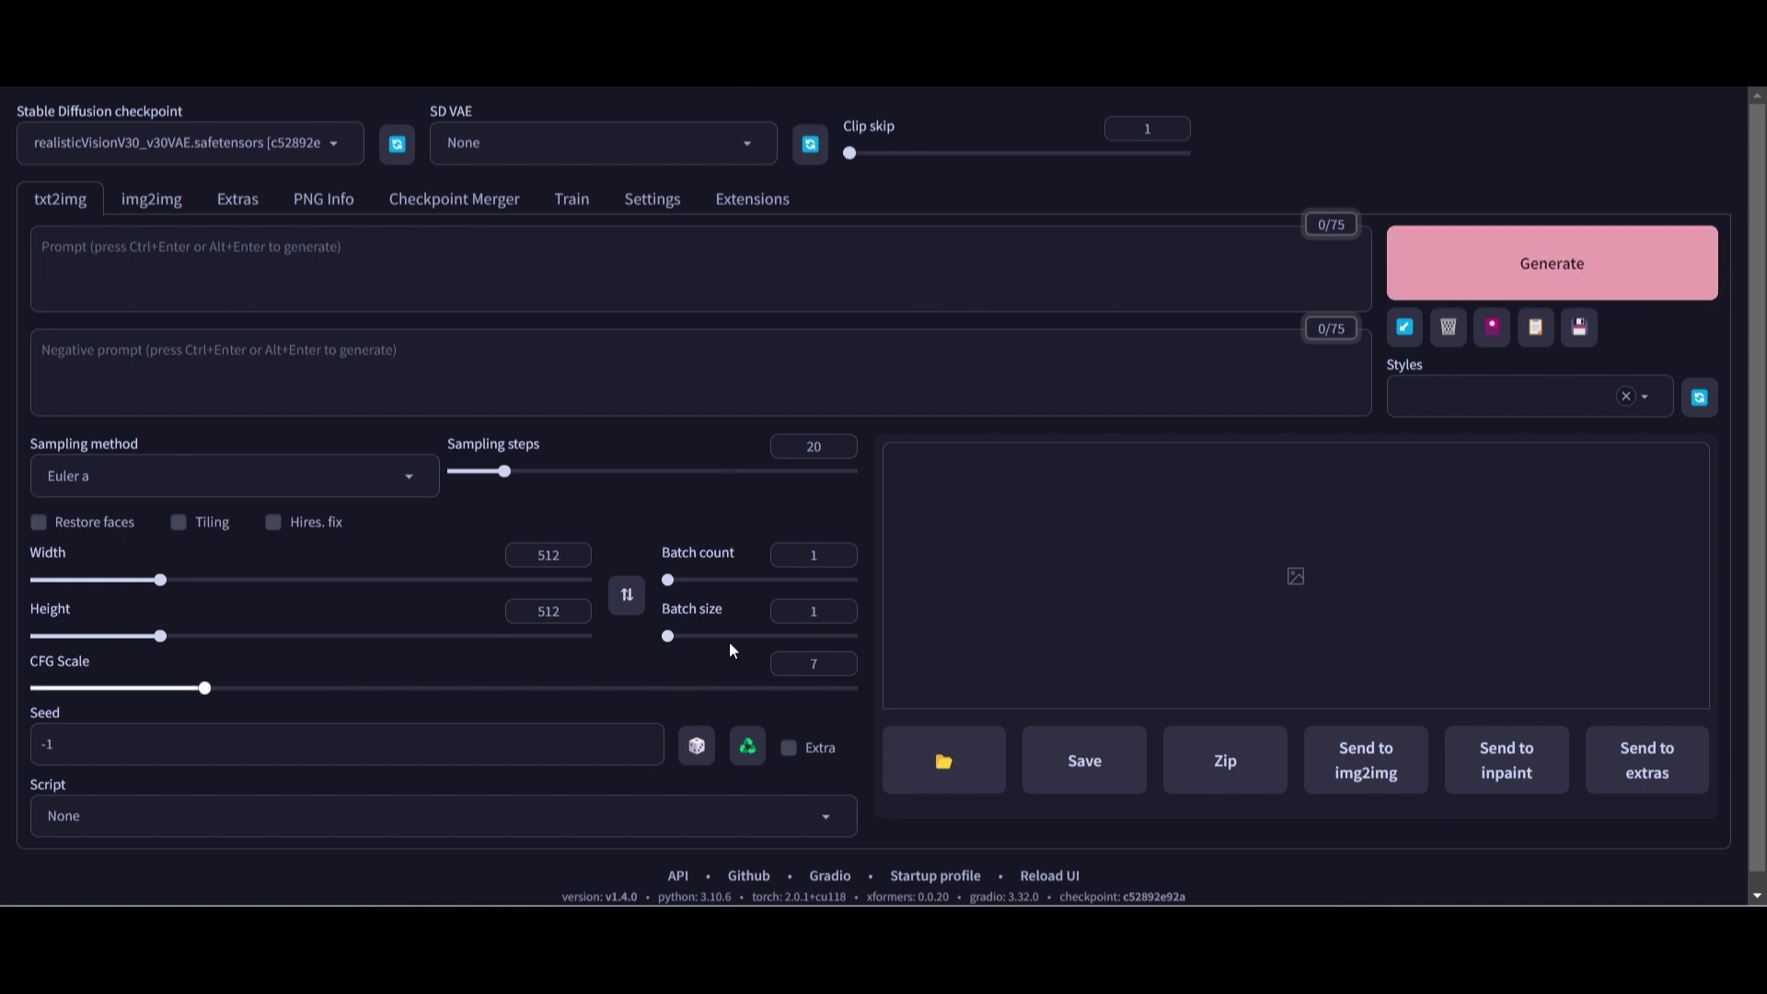
{"action": "scroll", "coordinate": [567, 532], "scroll_direction": "down", "scroll_amount": 1}
{"action": "scroll", "coordinate": [575, 507], "scroll_direction": "up", "scroll_amount": 1}
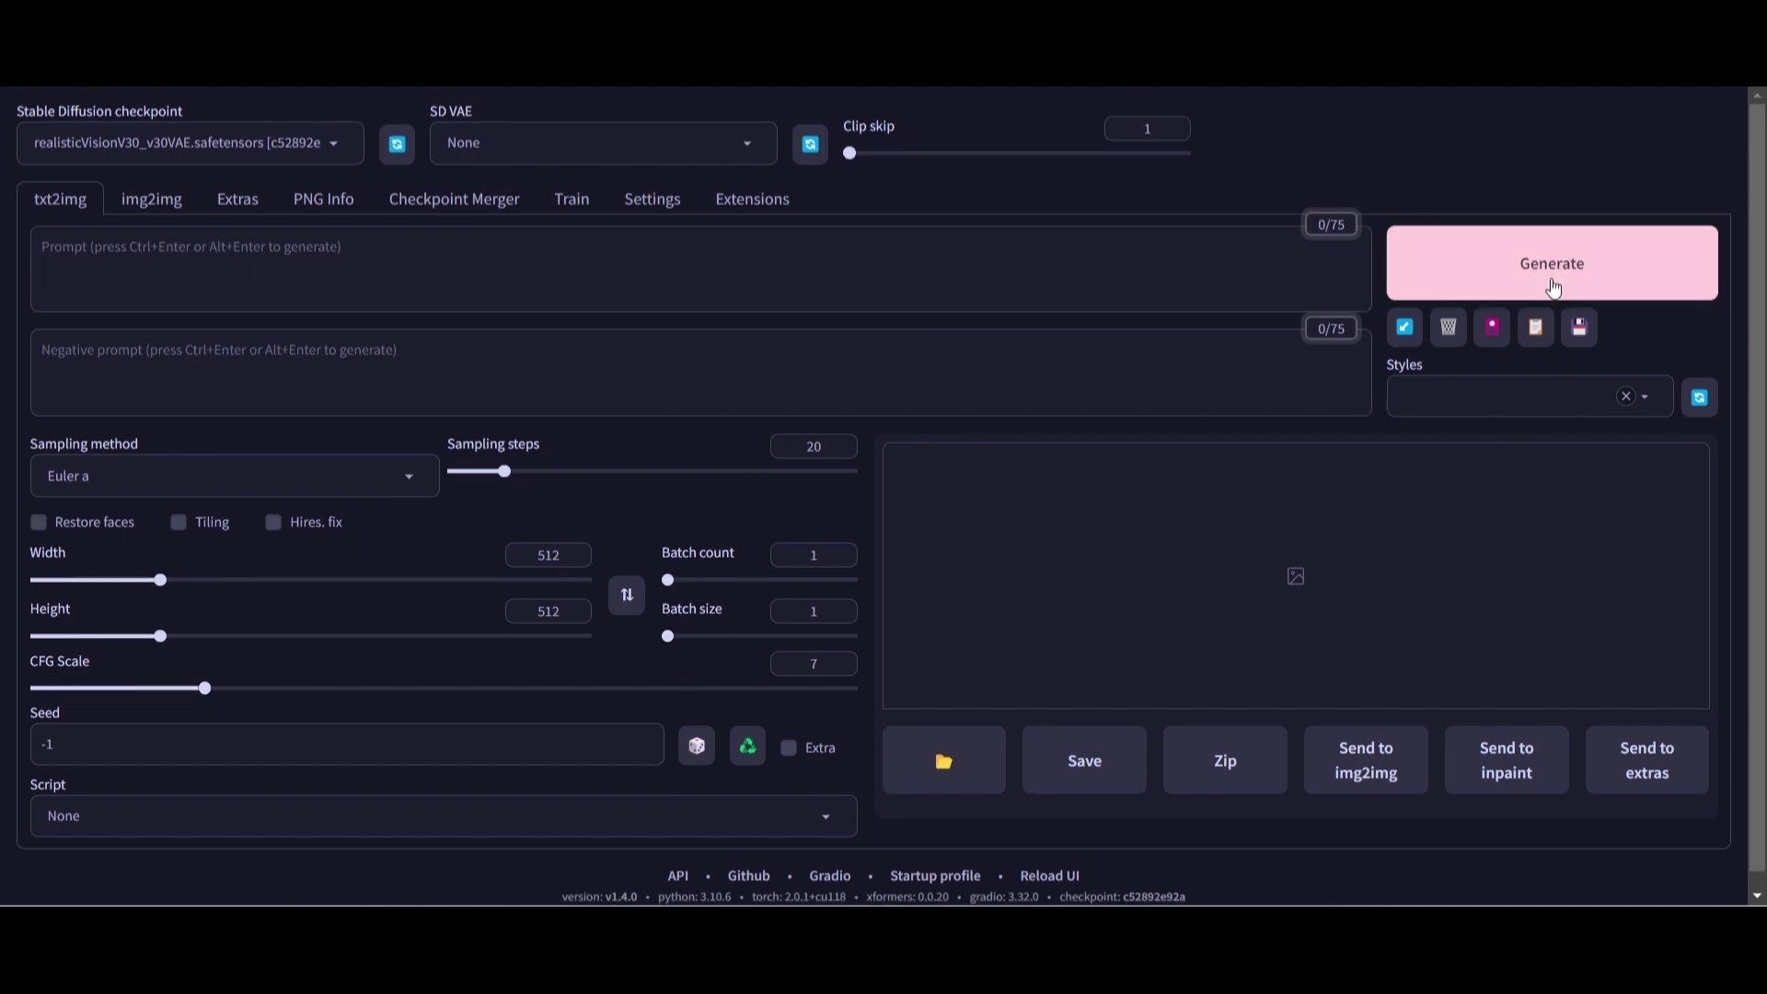
Step: Open the Catppuccin Theme settings page and select the mocha flavor
{"action": "left_click", "coordinate": [647, 212]}
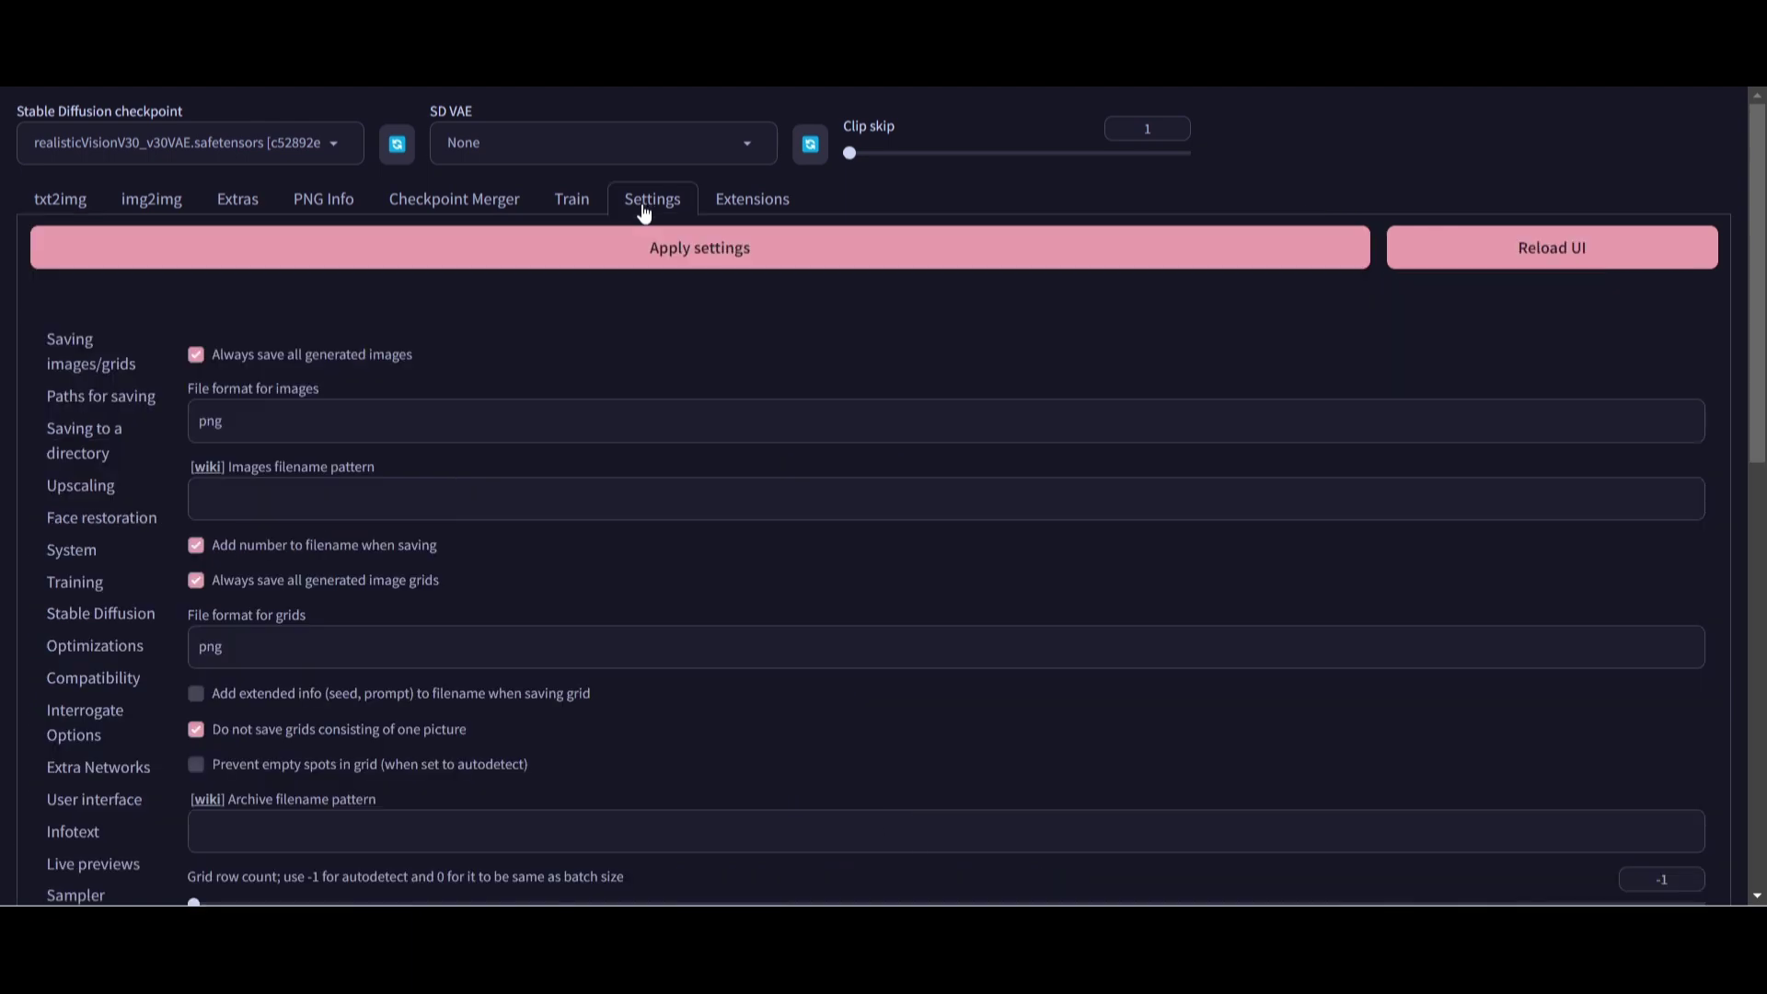
{"action": "scroll", "coordinate": [100, 561], "scroll_direction": "down", "scroll_amount": 3}
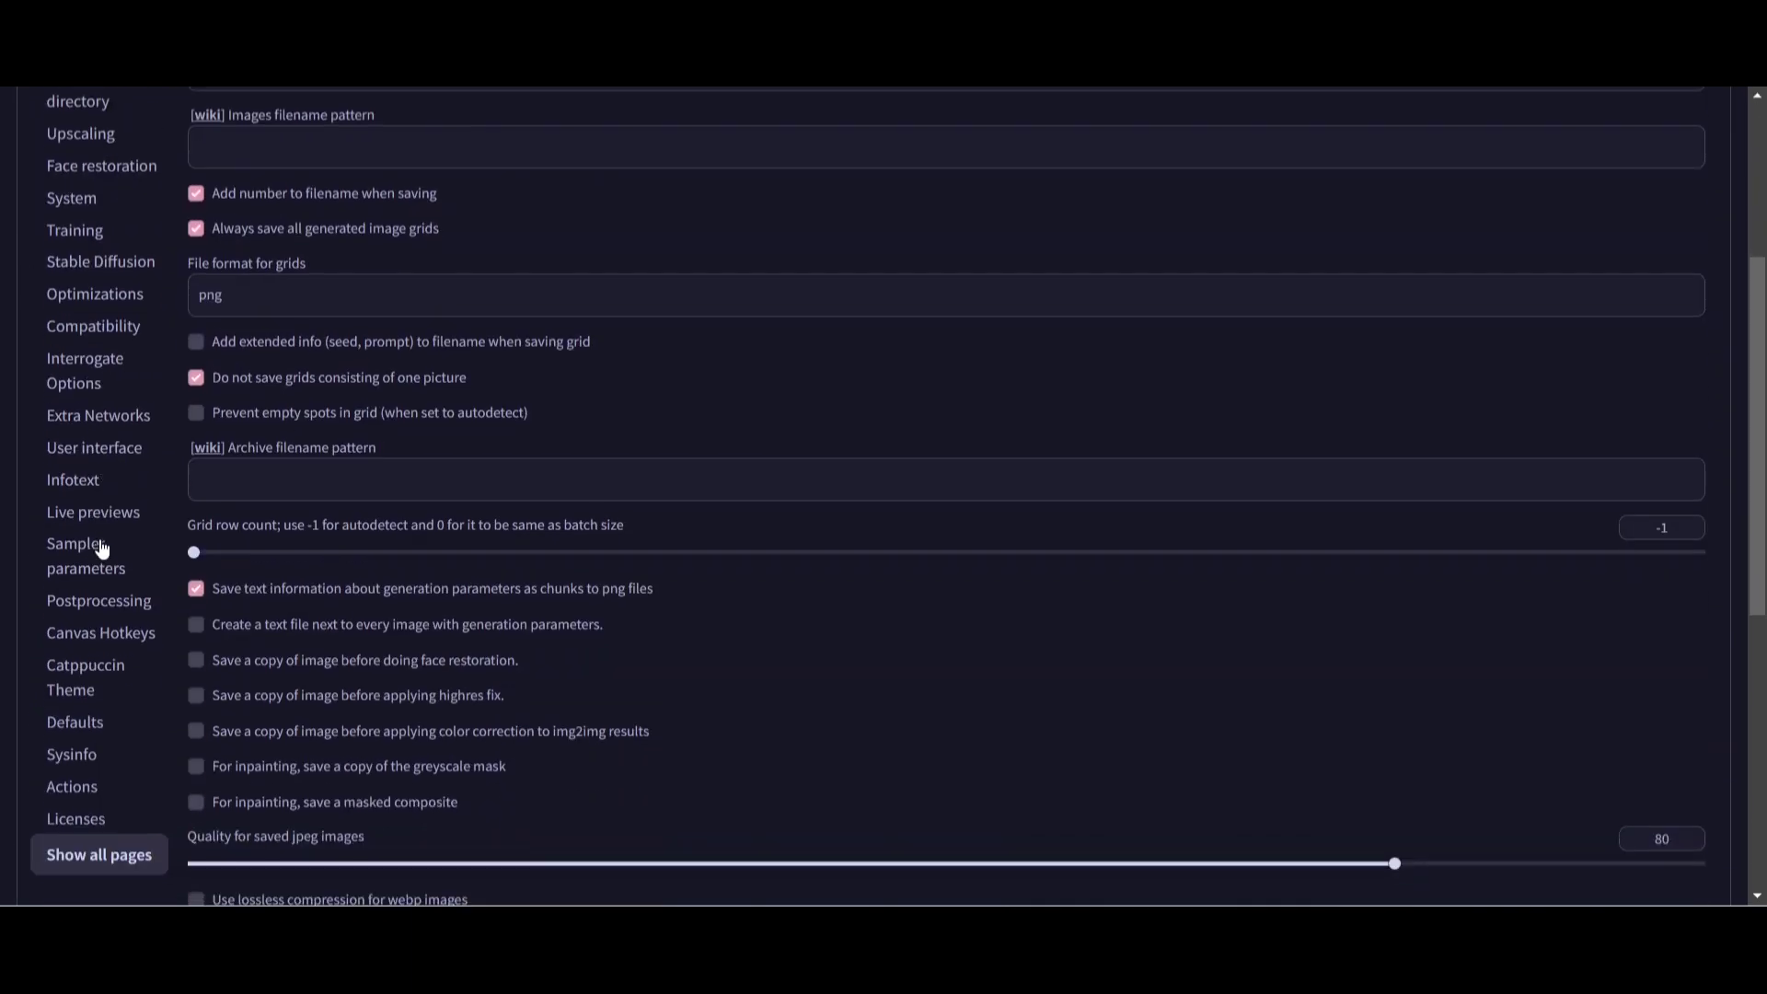
{"action": "scroll", "coordinate": [103, 543], "scroll_direction": "down", "scroll_amount": 3}
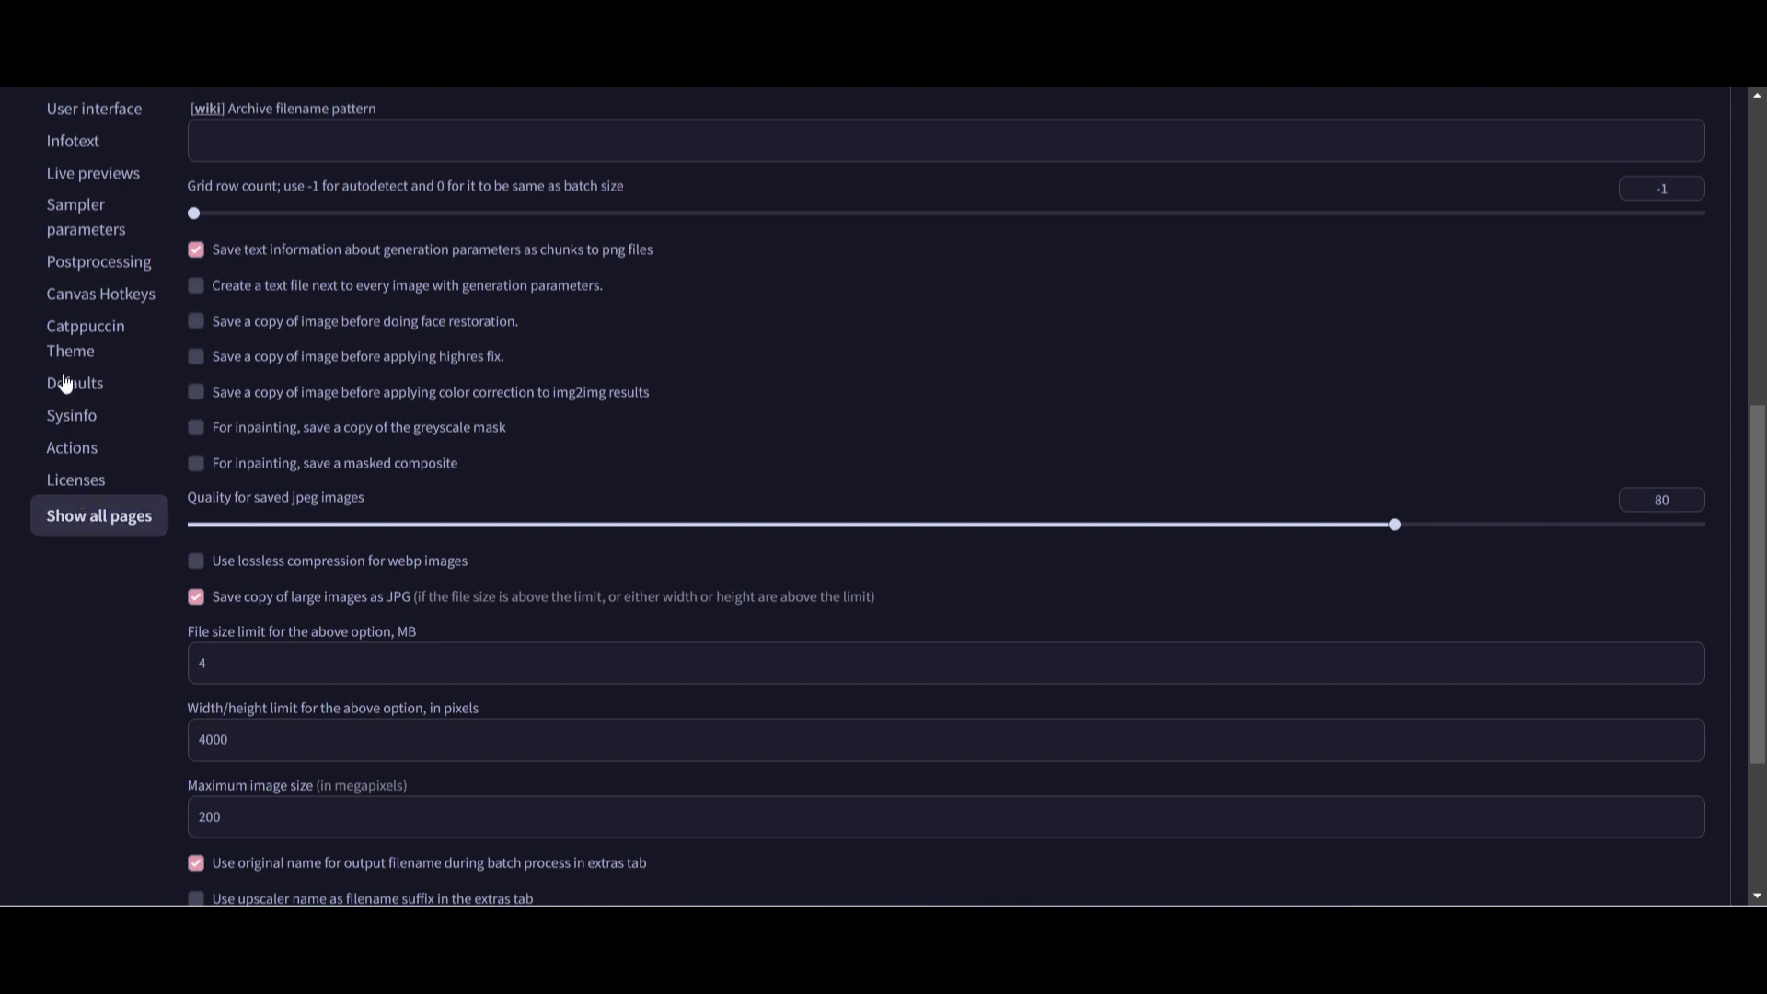
{"action": "left_click", "coordinate": [74, 341]}
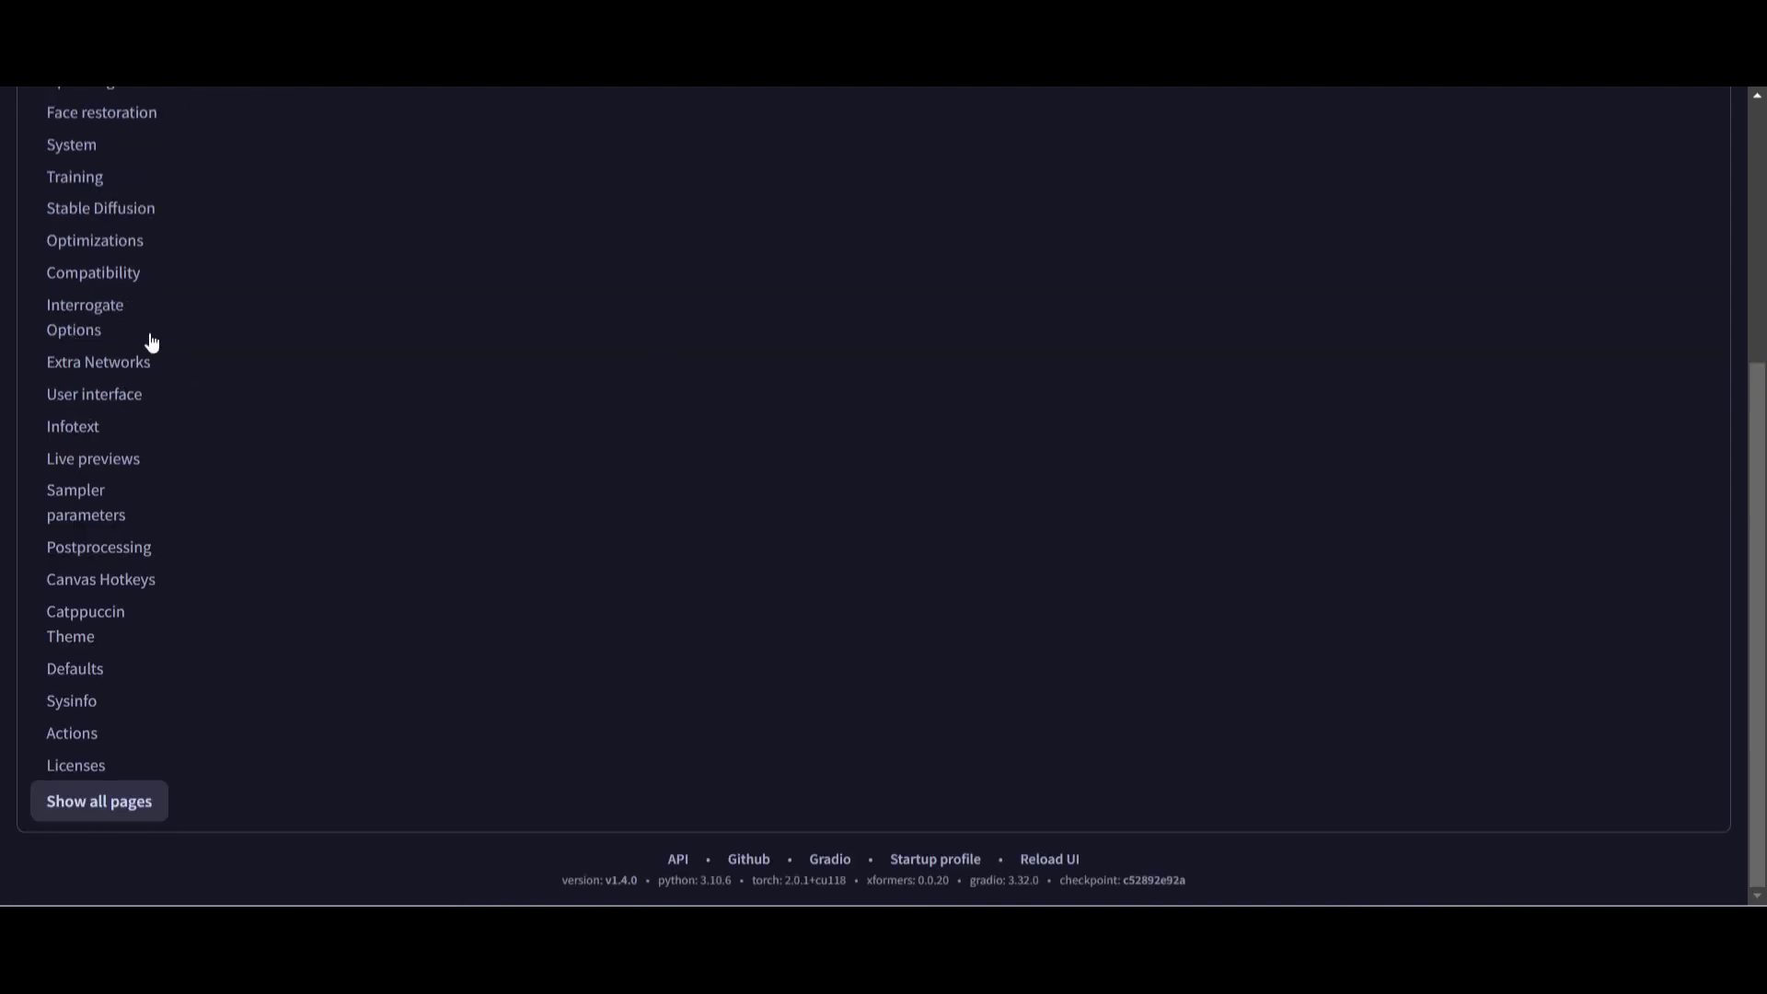
{"action": "scroll", "coordinate": [631, 445], "scroll_direction": "up", "scroll_amount": 3}
{"action": "left_click", "coordinate": [505, 330]}
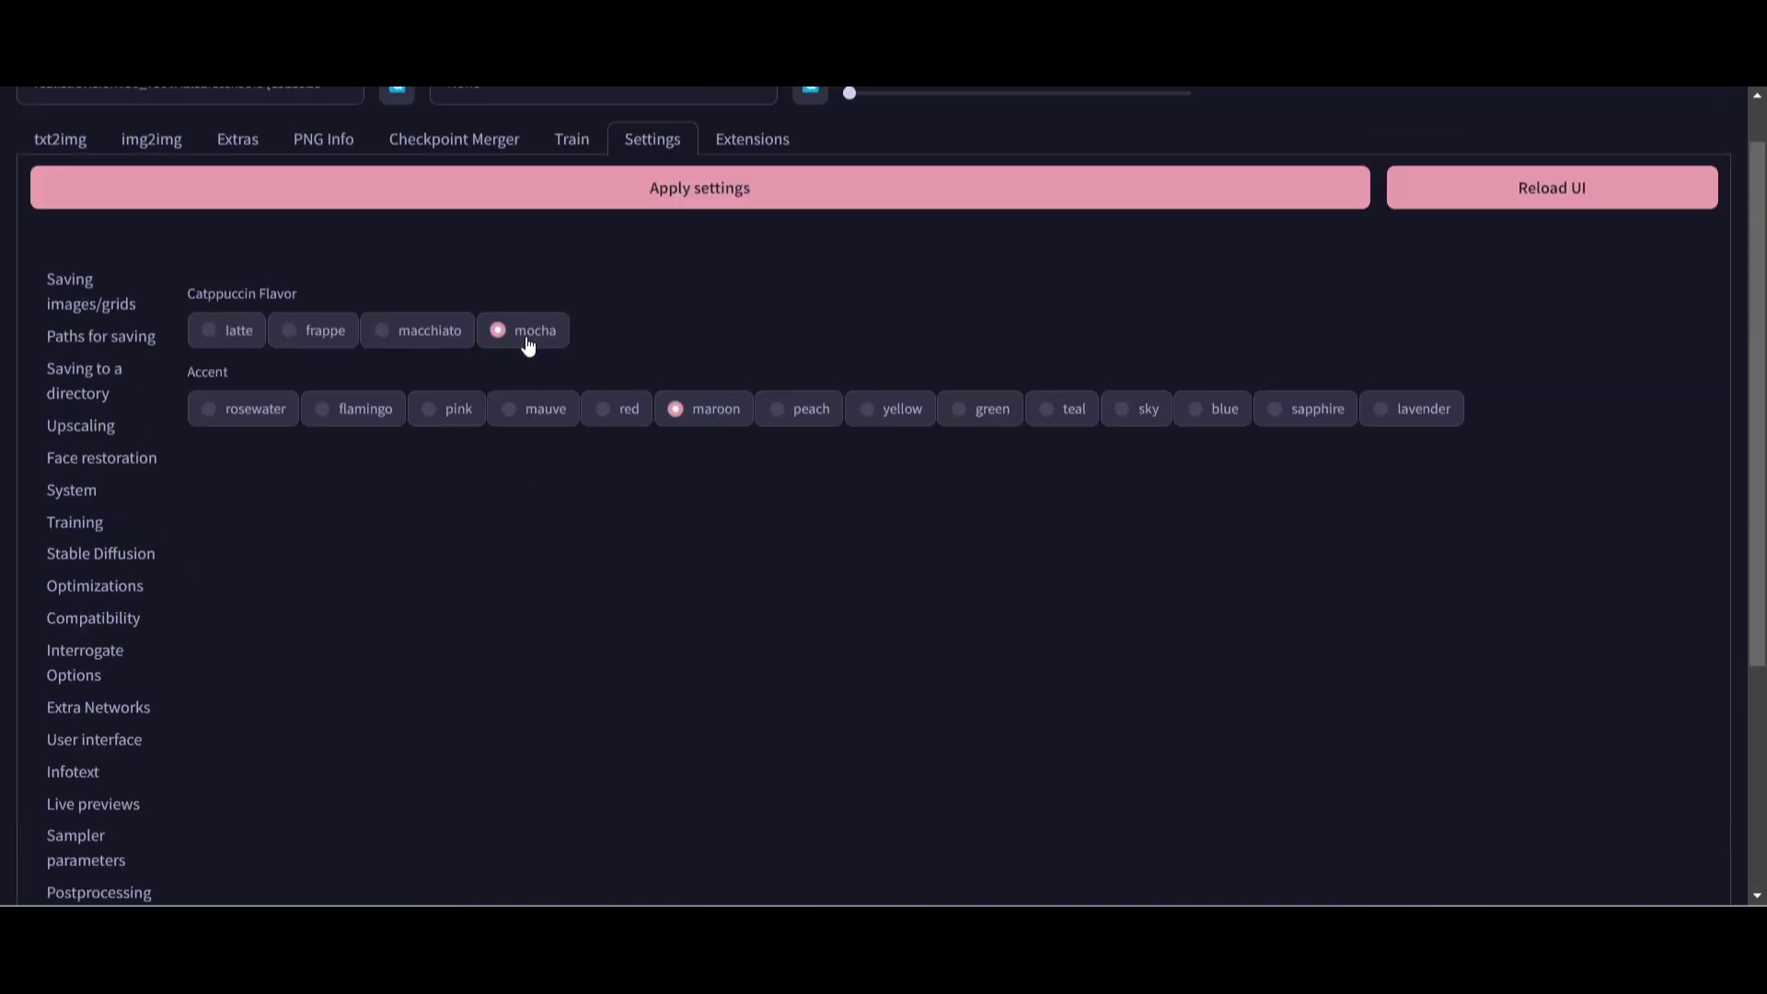
Step: Set the Catppuccin accent color to green and reload the UI with the applied settings
{"action": "scroll", "coordinate": [1294, 268], "scroll_direction": "up", "scroll_amount": 1}
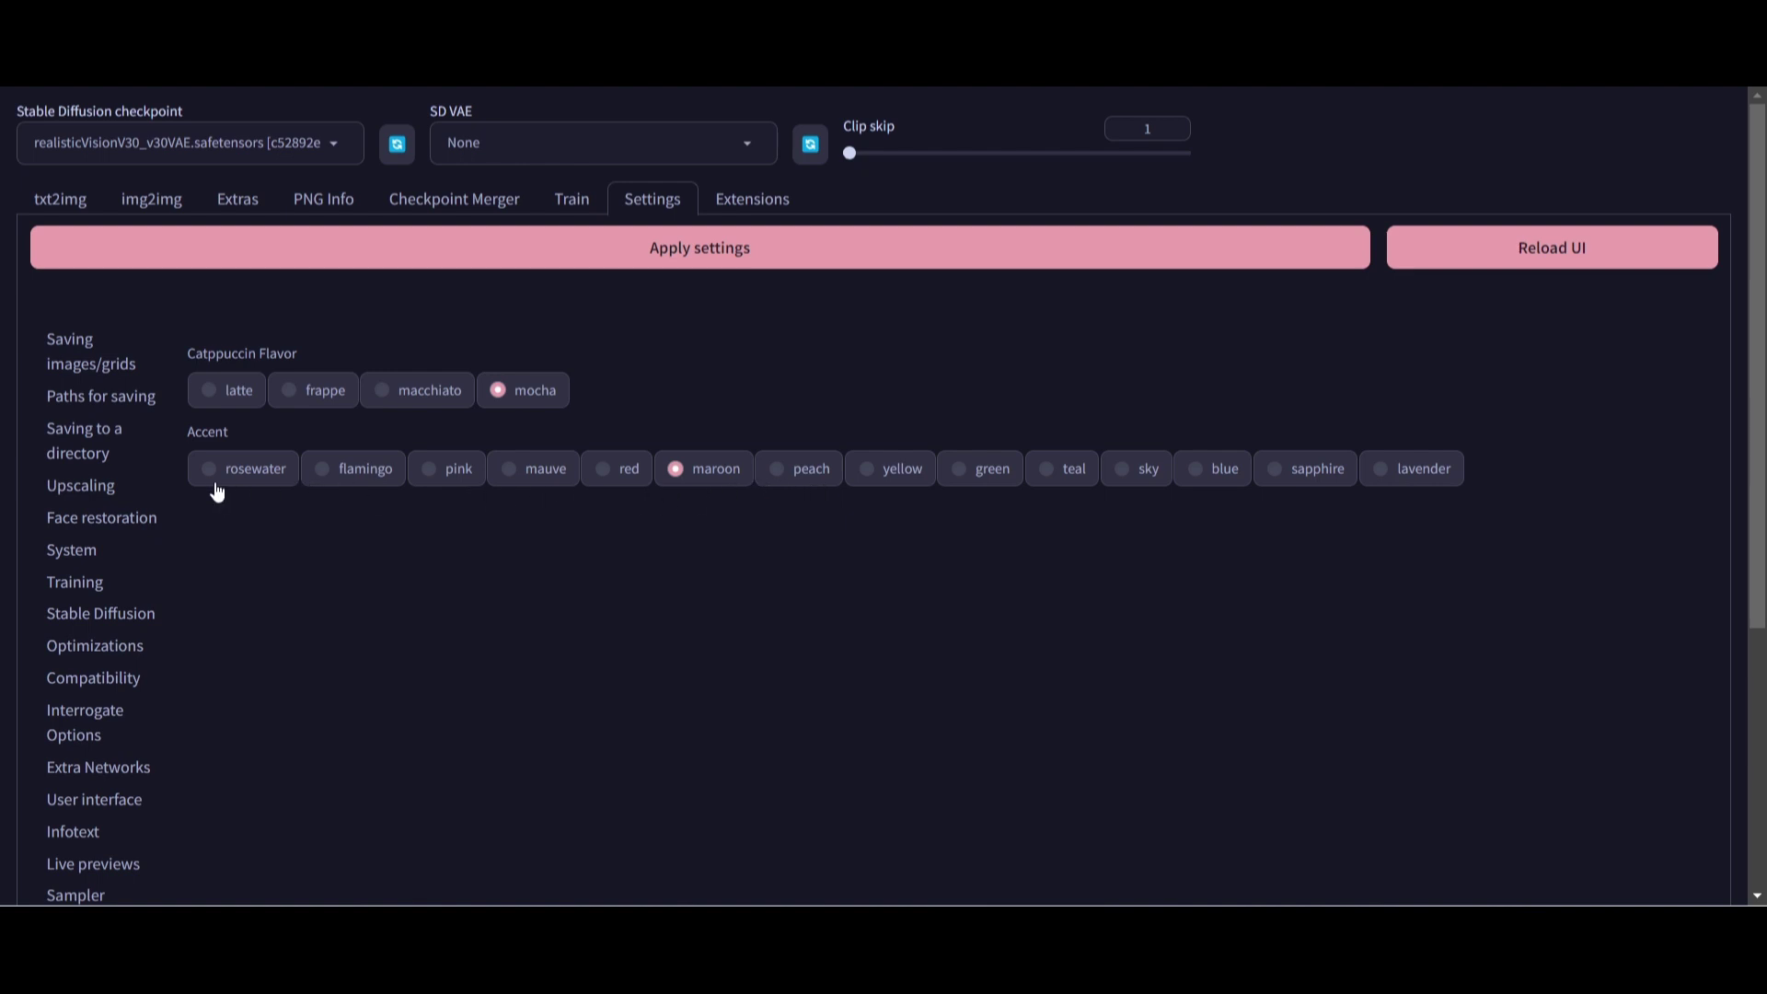
{"action": "left_click", "coordinate": [966, 475]}
{"action": "left_click", "coordinate": [745, 250]}
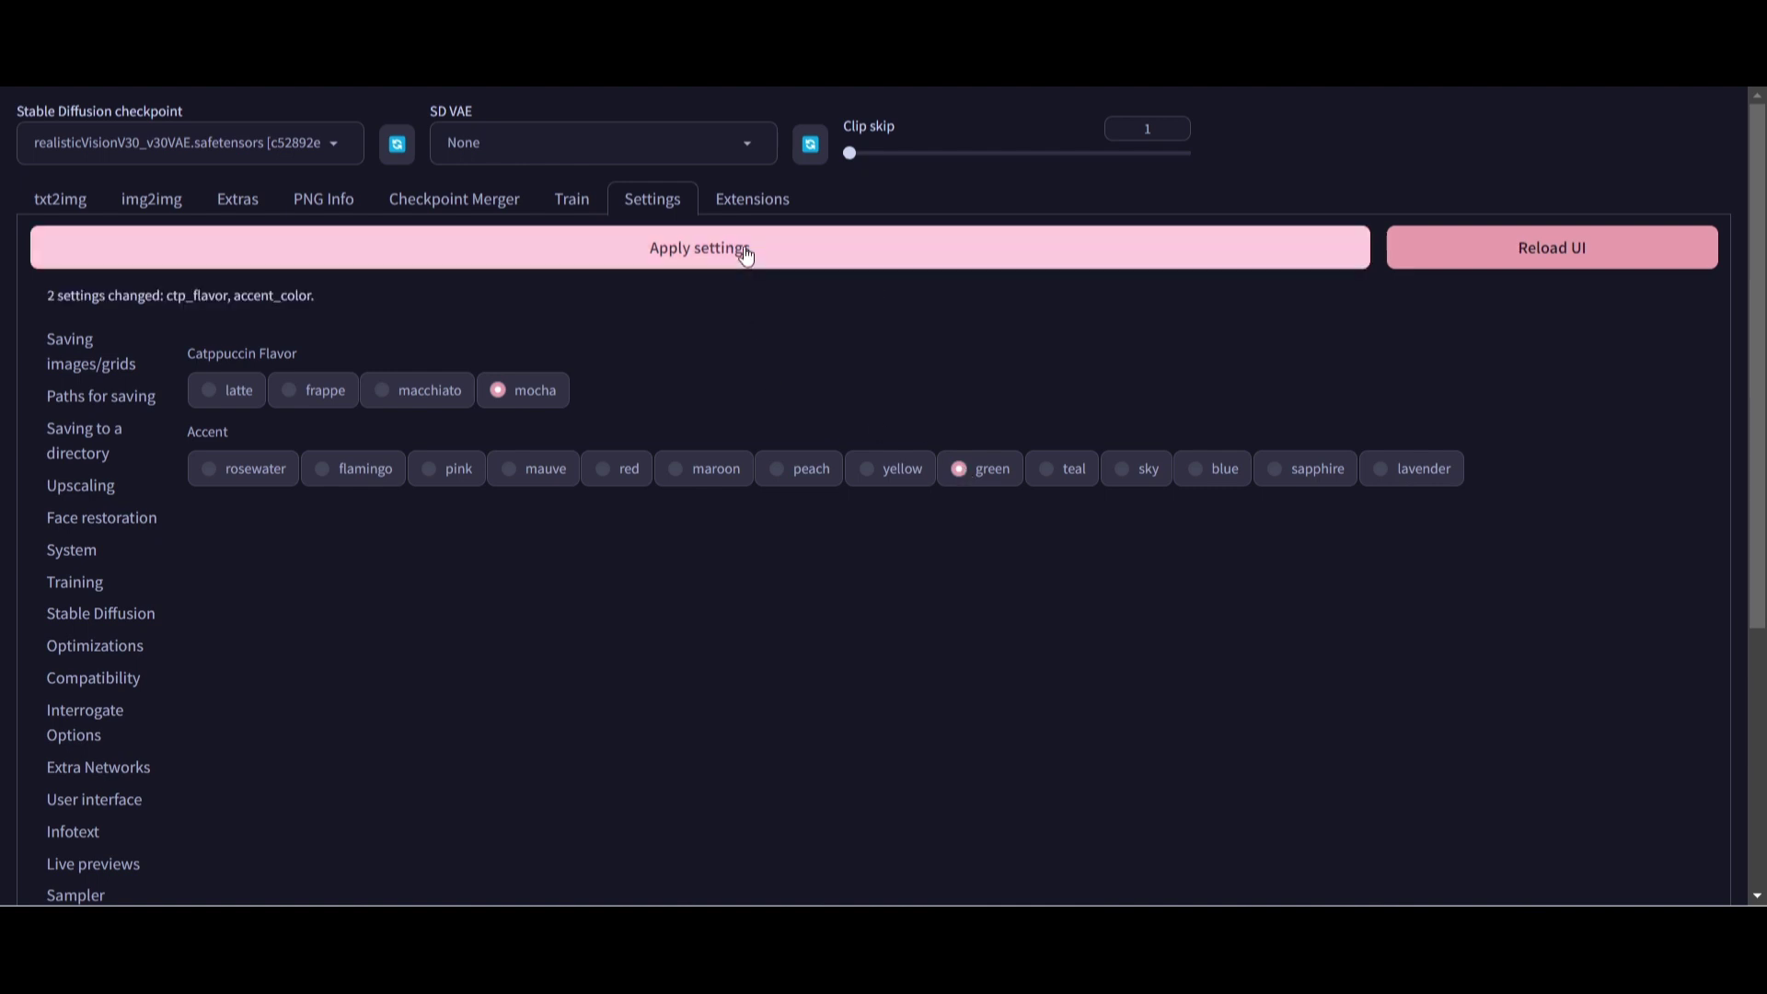
{"action": "left_click", "coordinate": [1584, 262]}
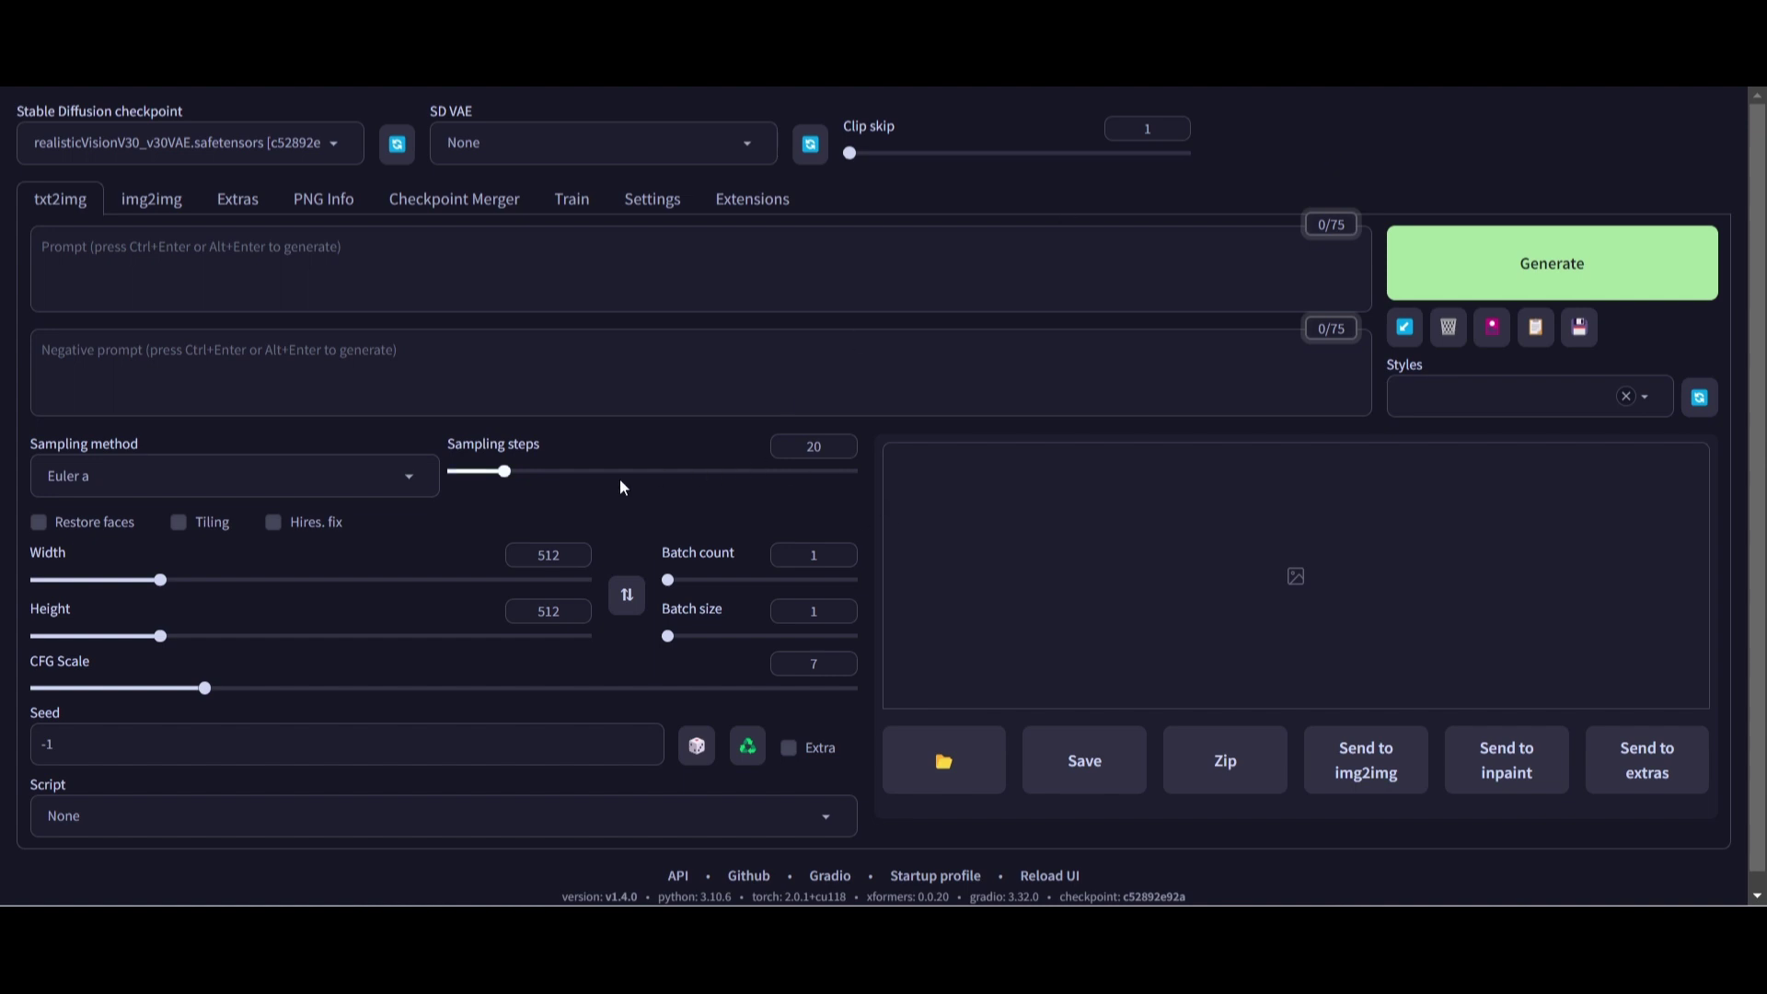
{"action": "scroll", "coordinate": [303, 497], "scroll_direction": "down", "scroll_amount": 1}
{"action": "scroll", "coordinate": [449, 672], "scroll_direction": "up", "scroll_amount": 1}
{"action": "scroll", "coordinate": [535, 593], "scroll_direction": "down", "scroll_amount": 1}
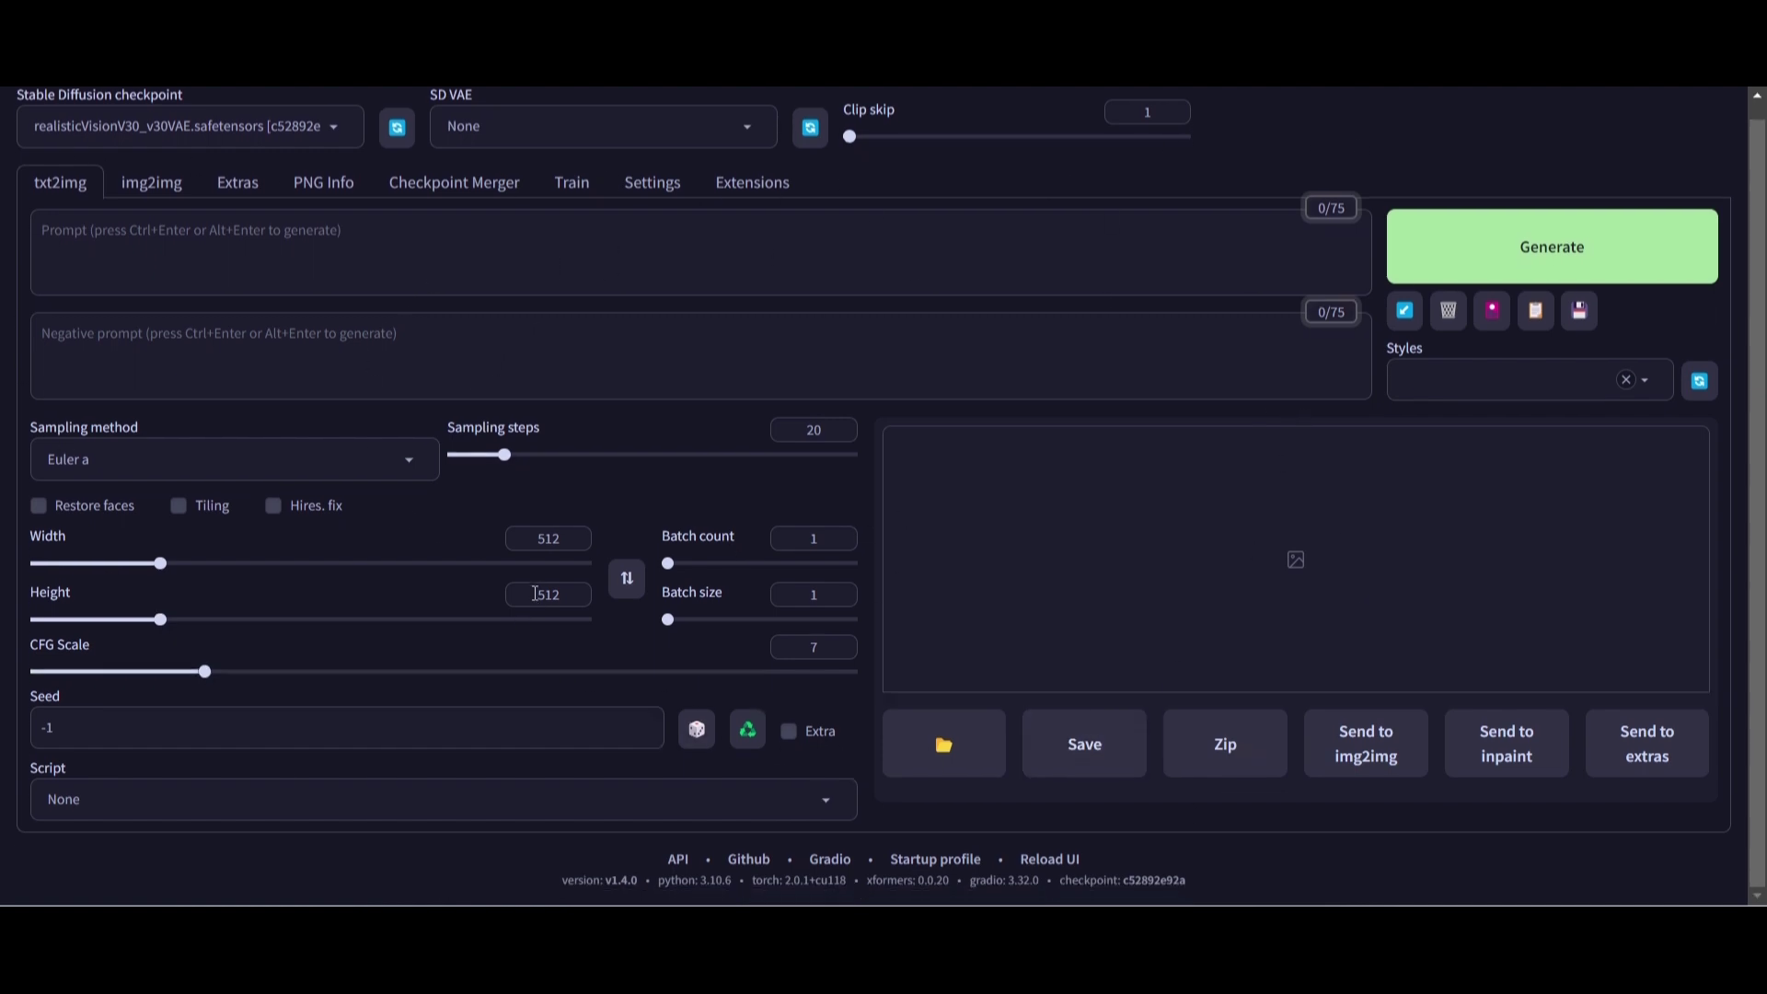
{"action": "scroll", "coordinate": [504, 657], "scroll_direction": "up", "scroll_amount": 1}
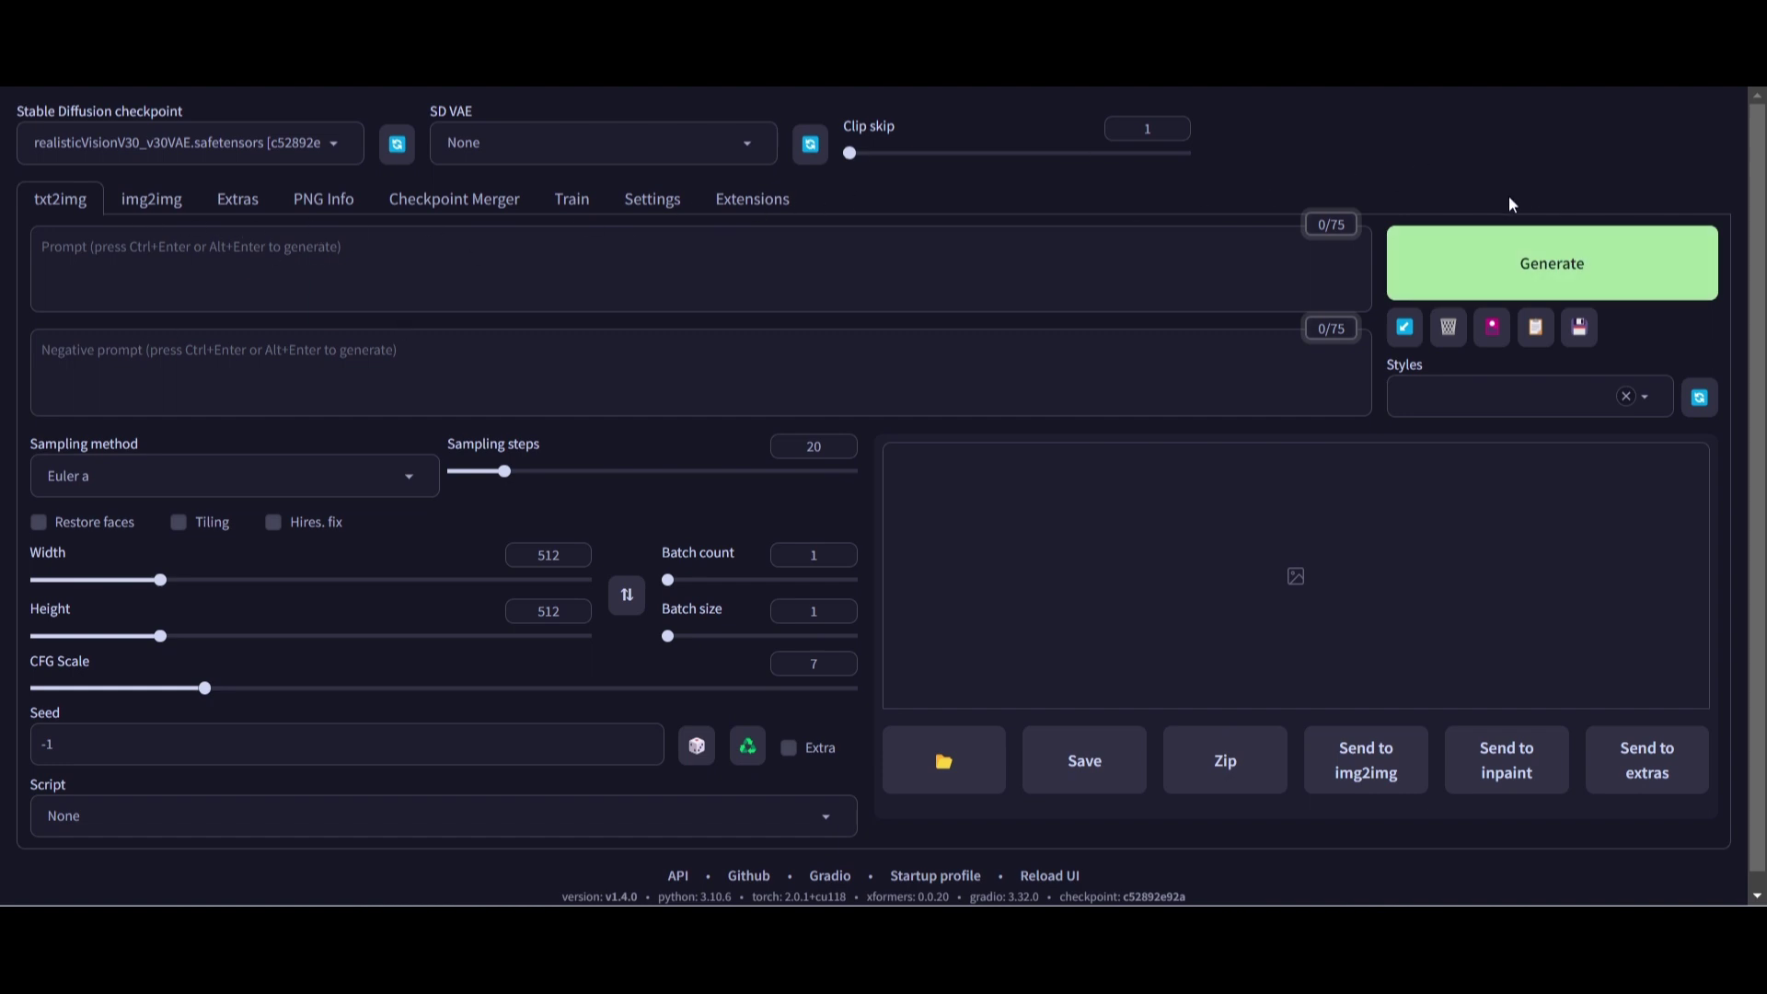
{"action": "scroll", "coordinate": [219, 513], "scroll_direction": "down", "scroll_amount": 1}
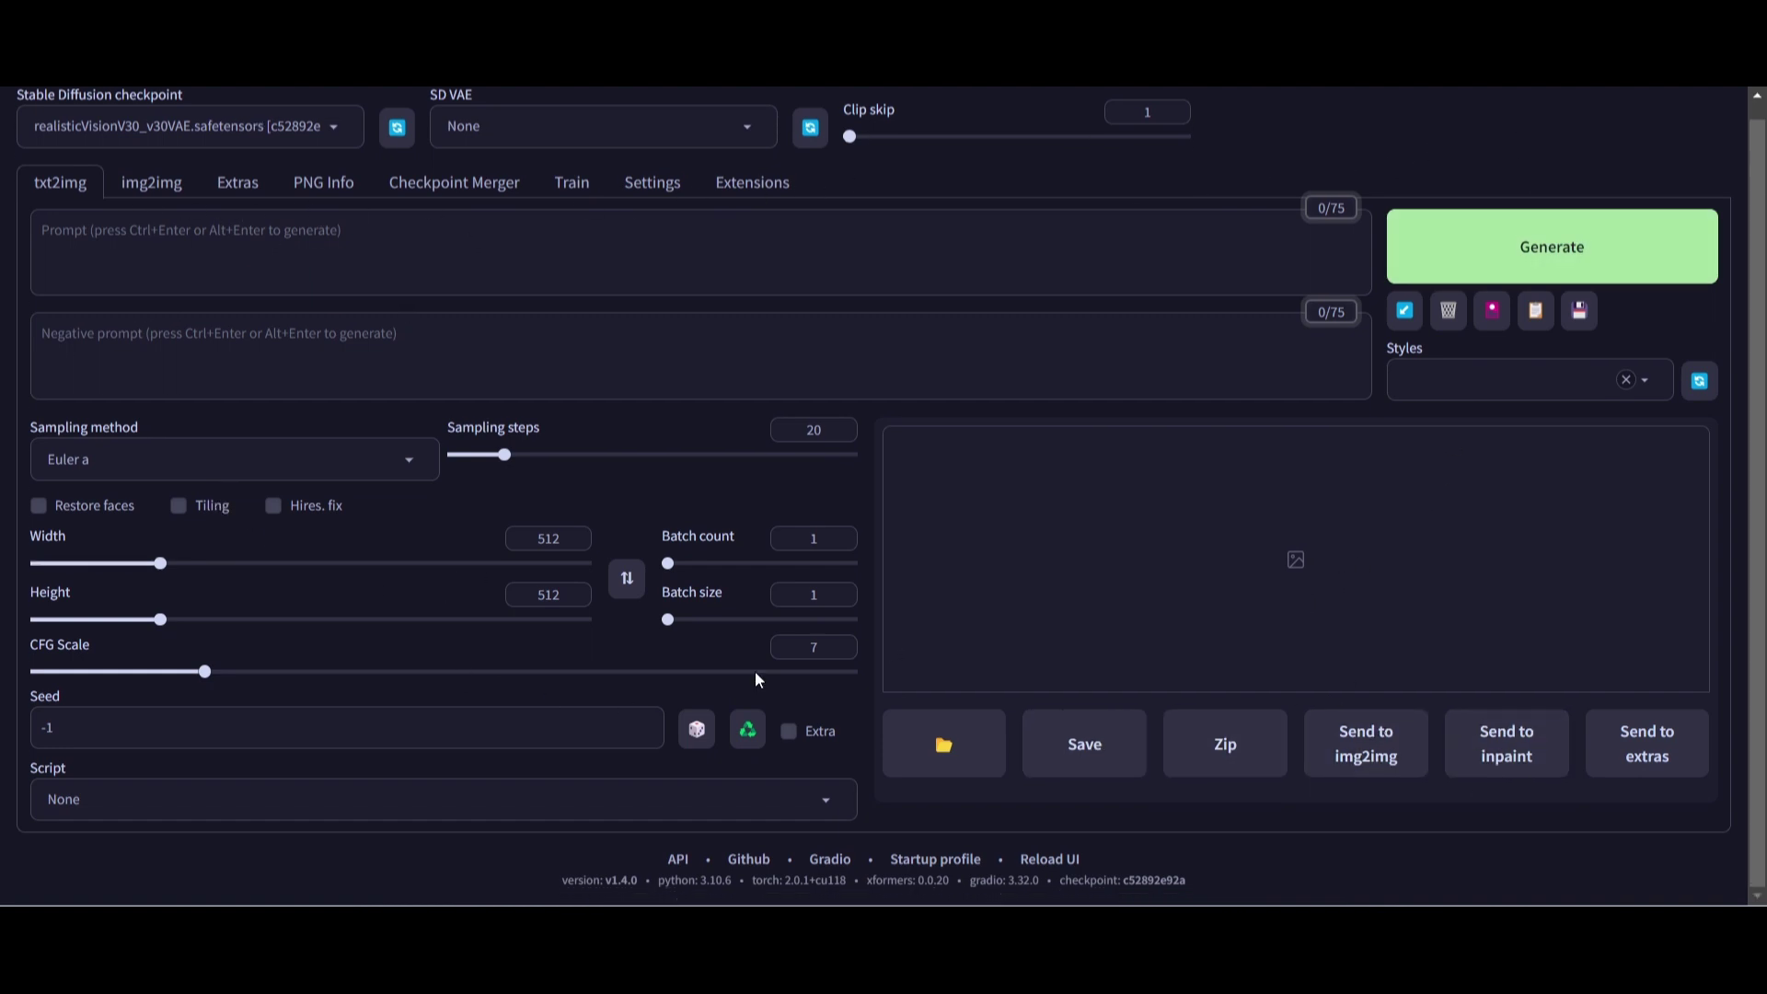
{"action": "scroll", "coordinate": [1180, 331], "scroll_direction": "up", "scroll_amount": 1}
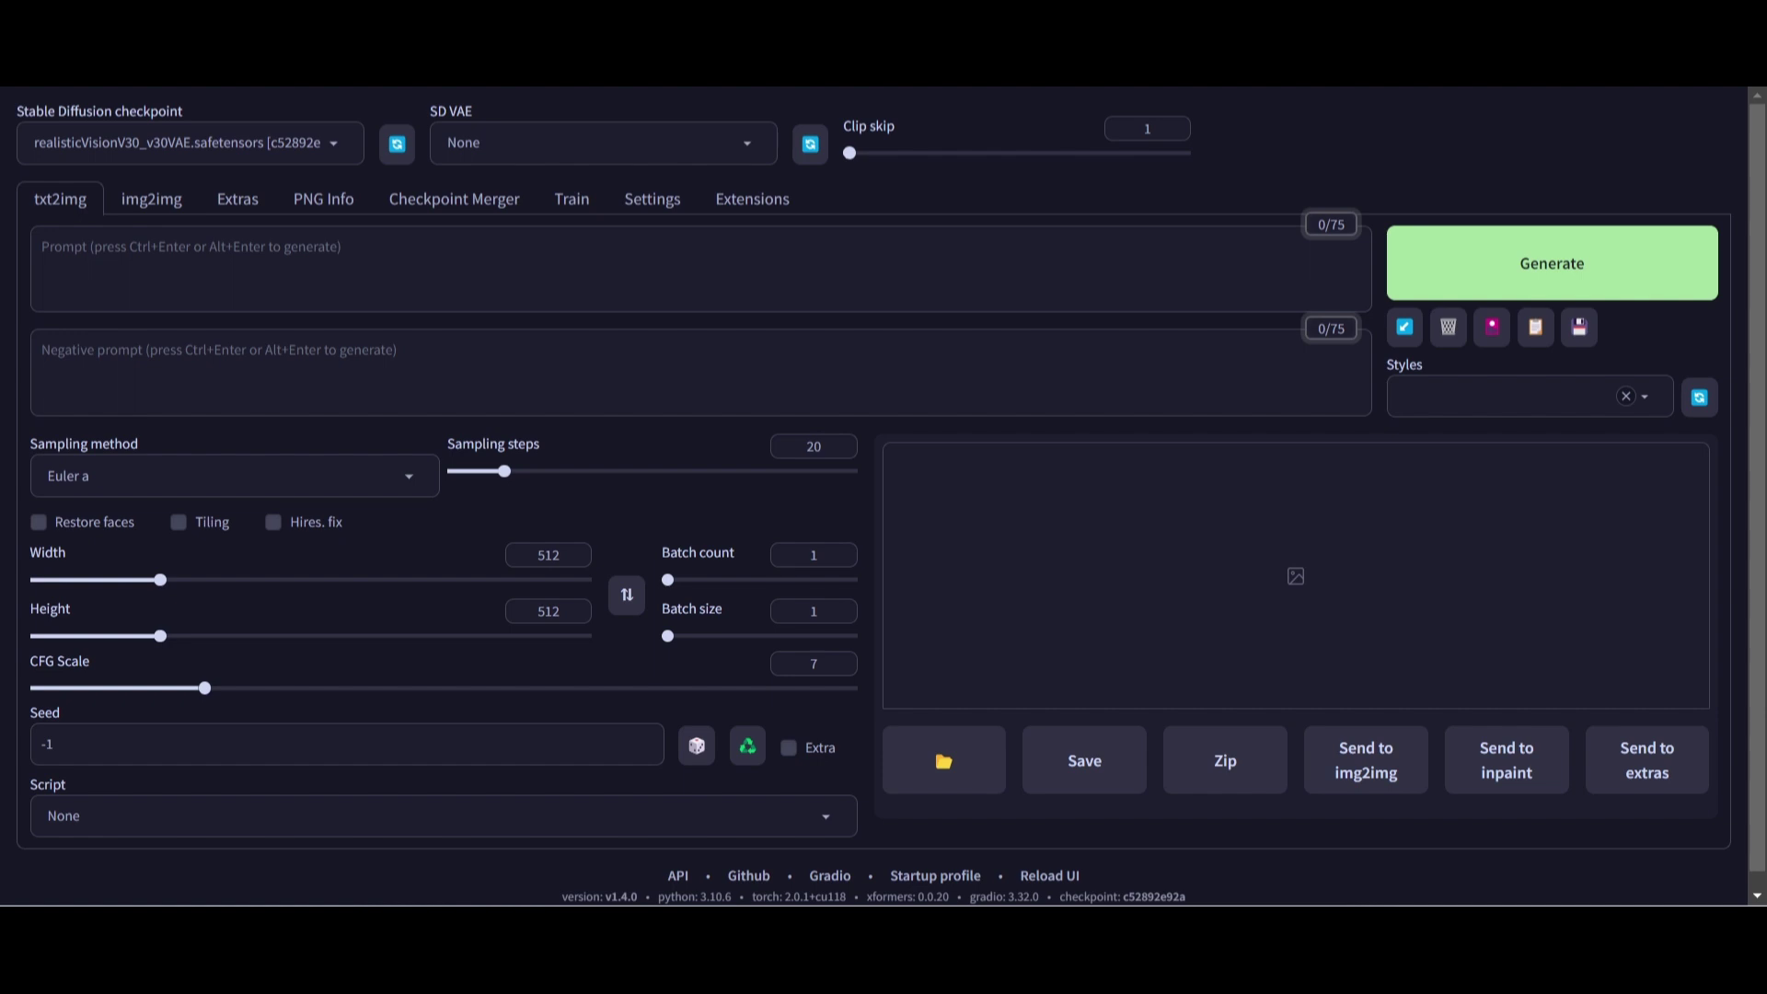
Step: Load the list of available extensions, search it for "browse", and install the Image browser extension
{"action": "left_click", "coordinate": [746, 208]}
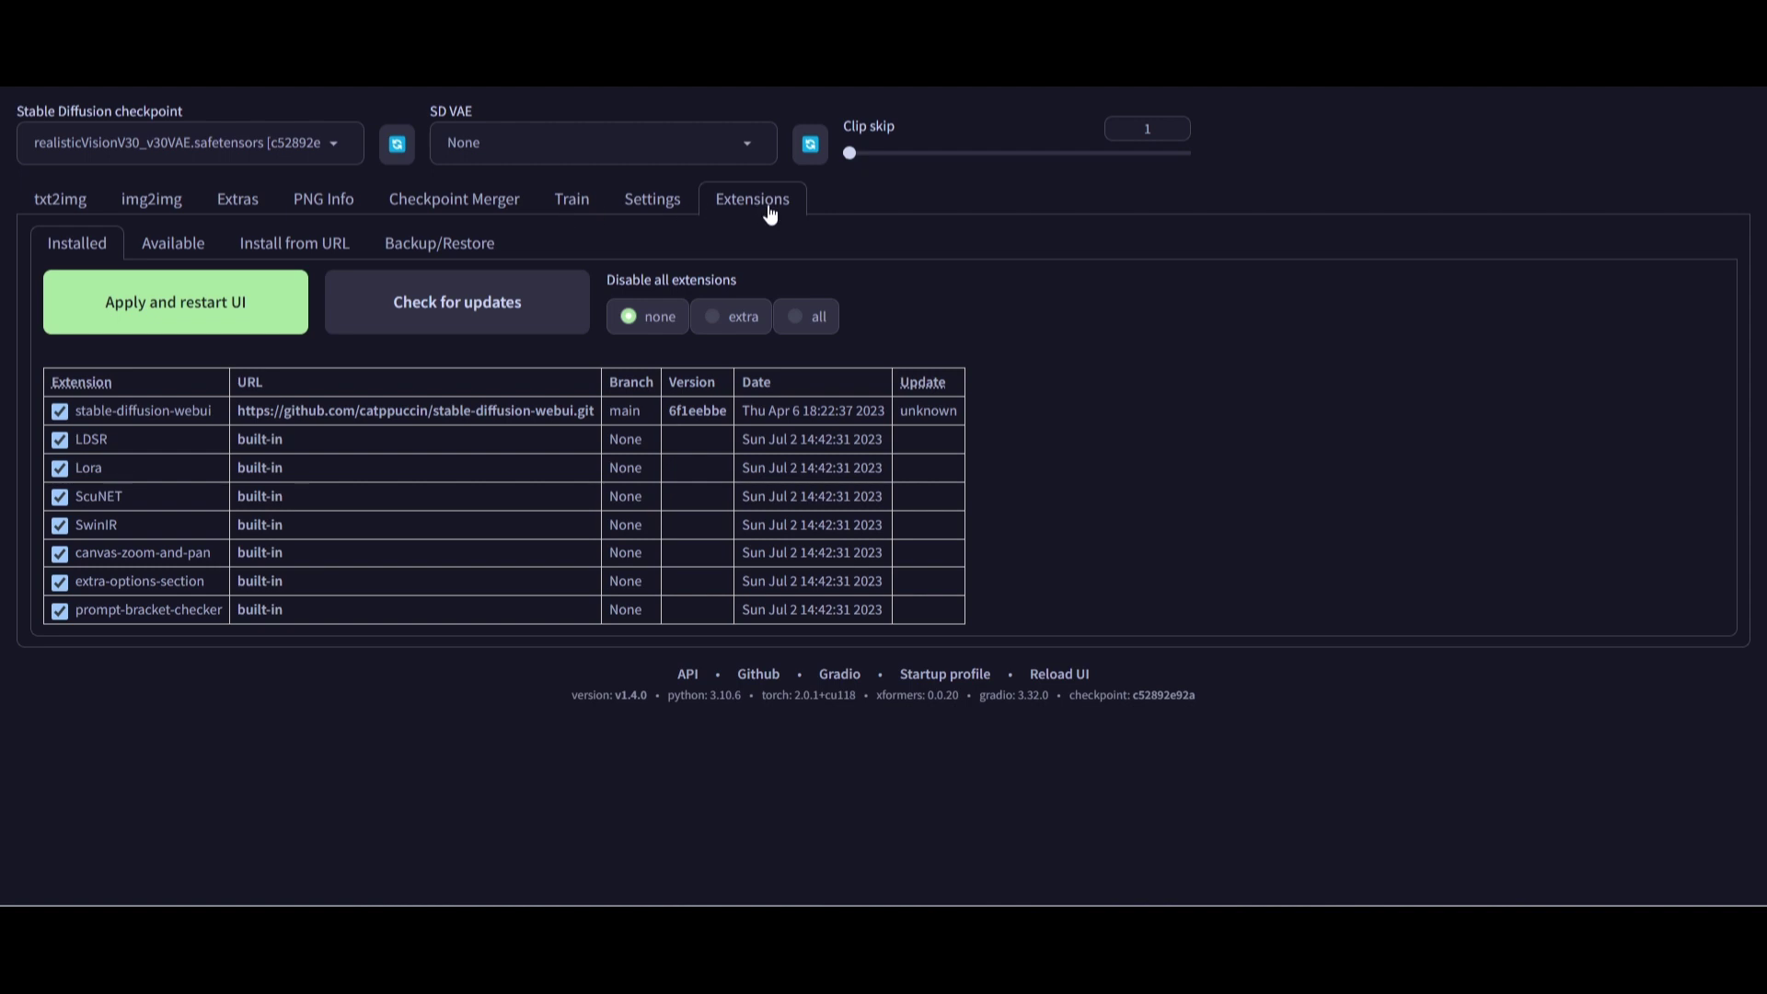
{"action": "left_click", "coordinate": [158, 254]}
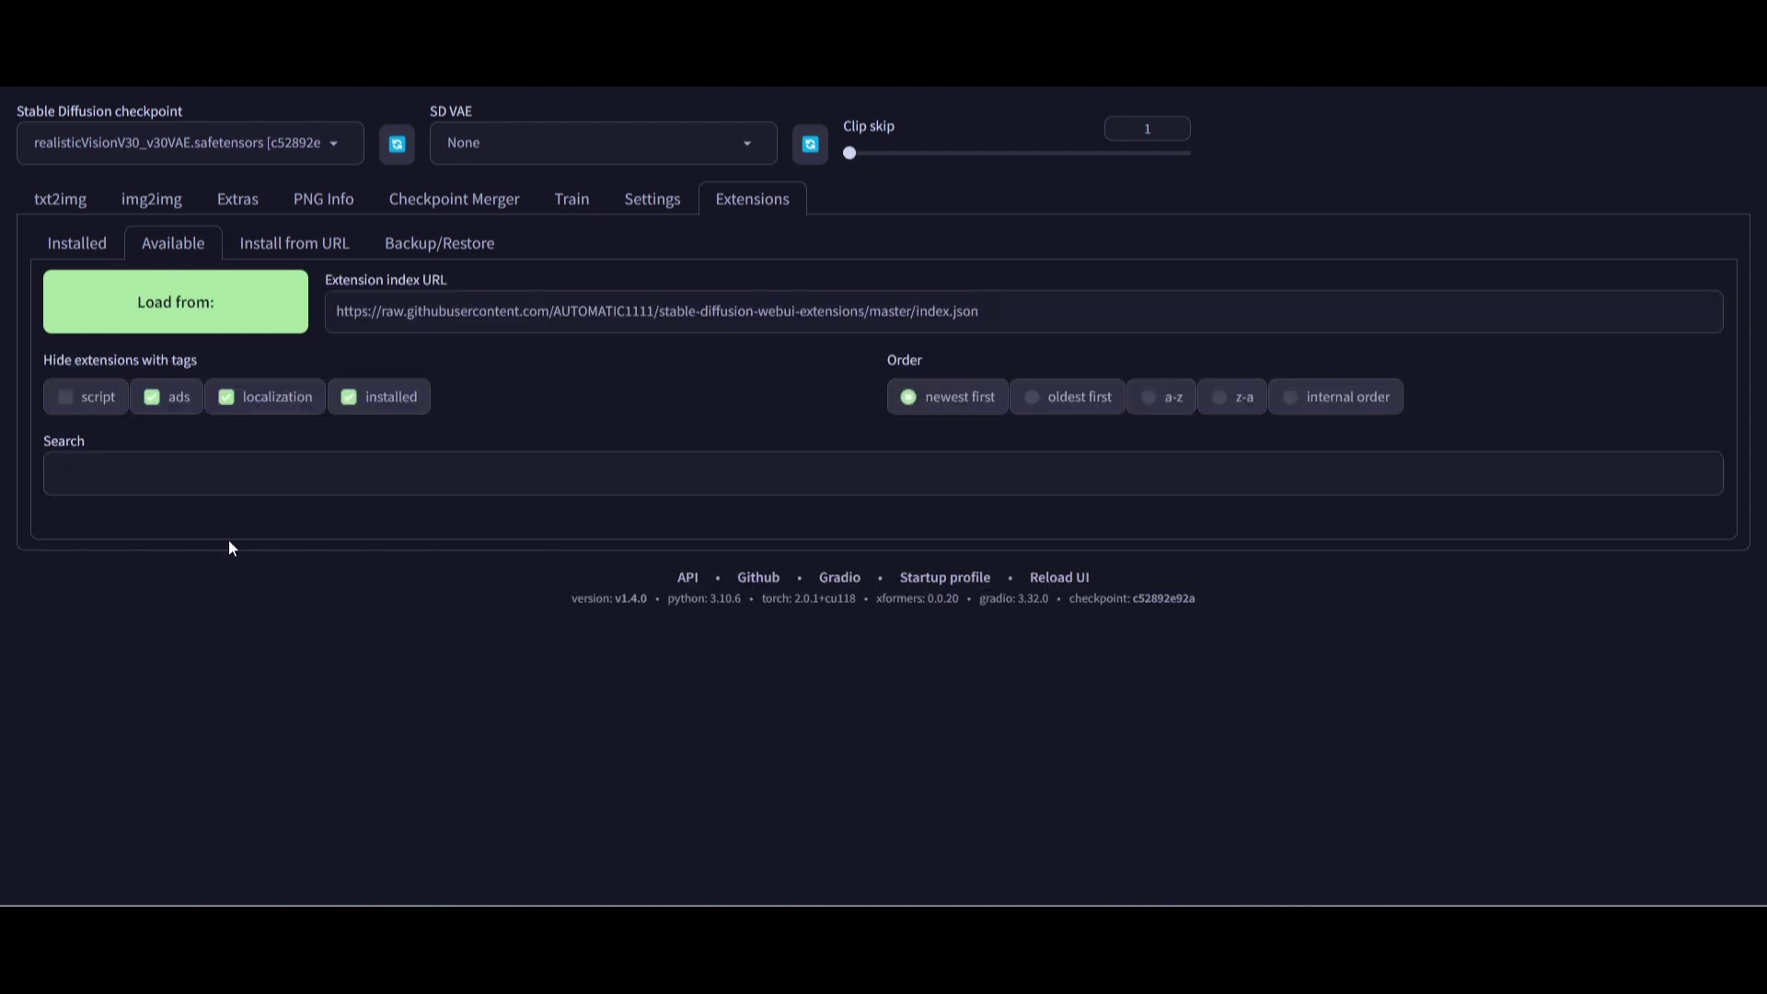
{"action": "left_click", "coordinate": [174, 305]}
{"action": "scroll", "coordinate": [130, 632], "scroll_direction": "down", "scroll_amount": 20}
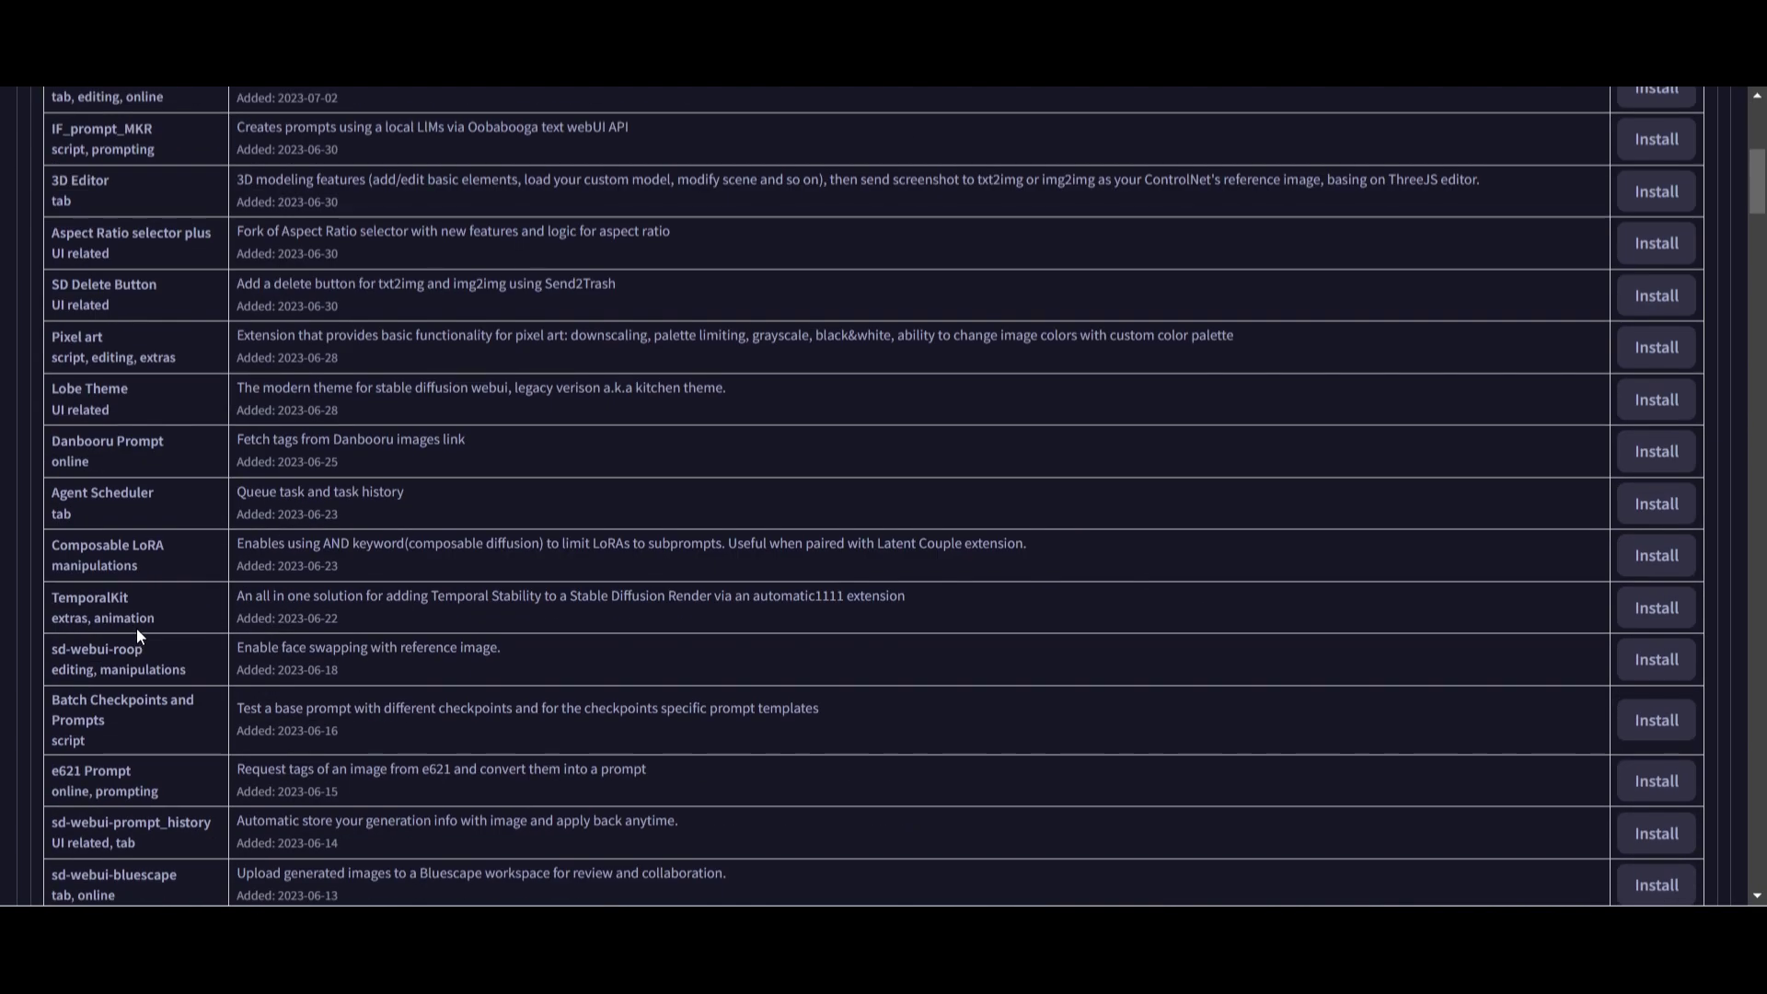
{"action": "scroll", "coordinate": [155, 545], "scroll_direction": "up", "scroll_amount": 2}
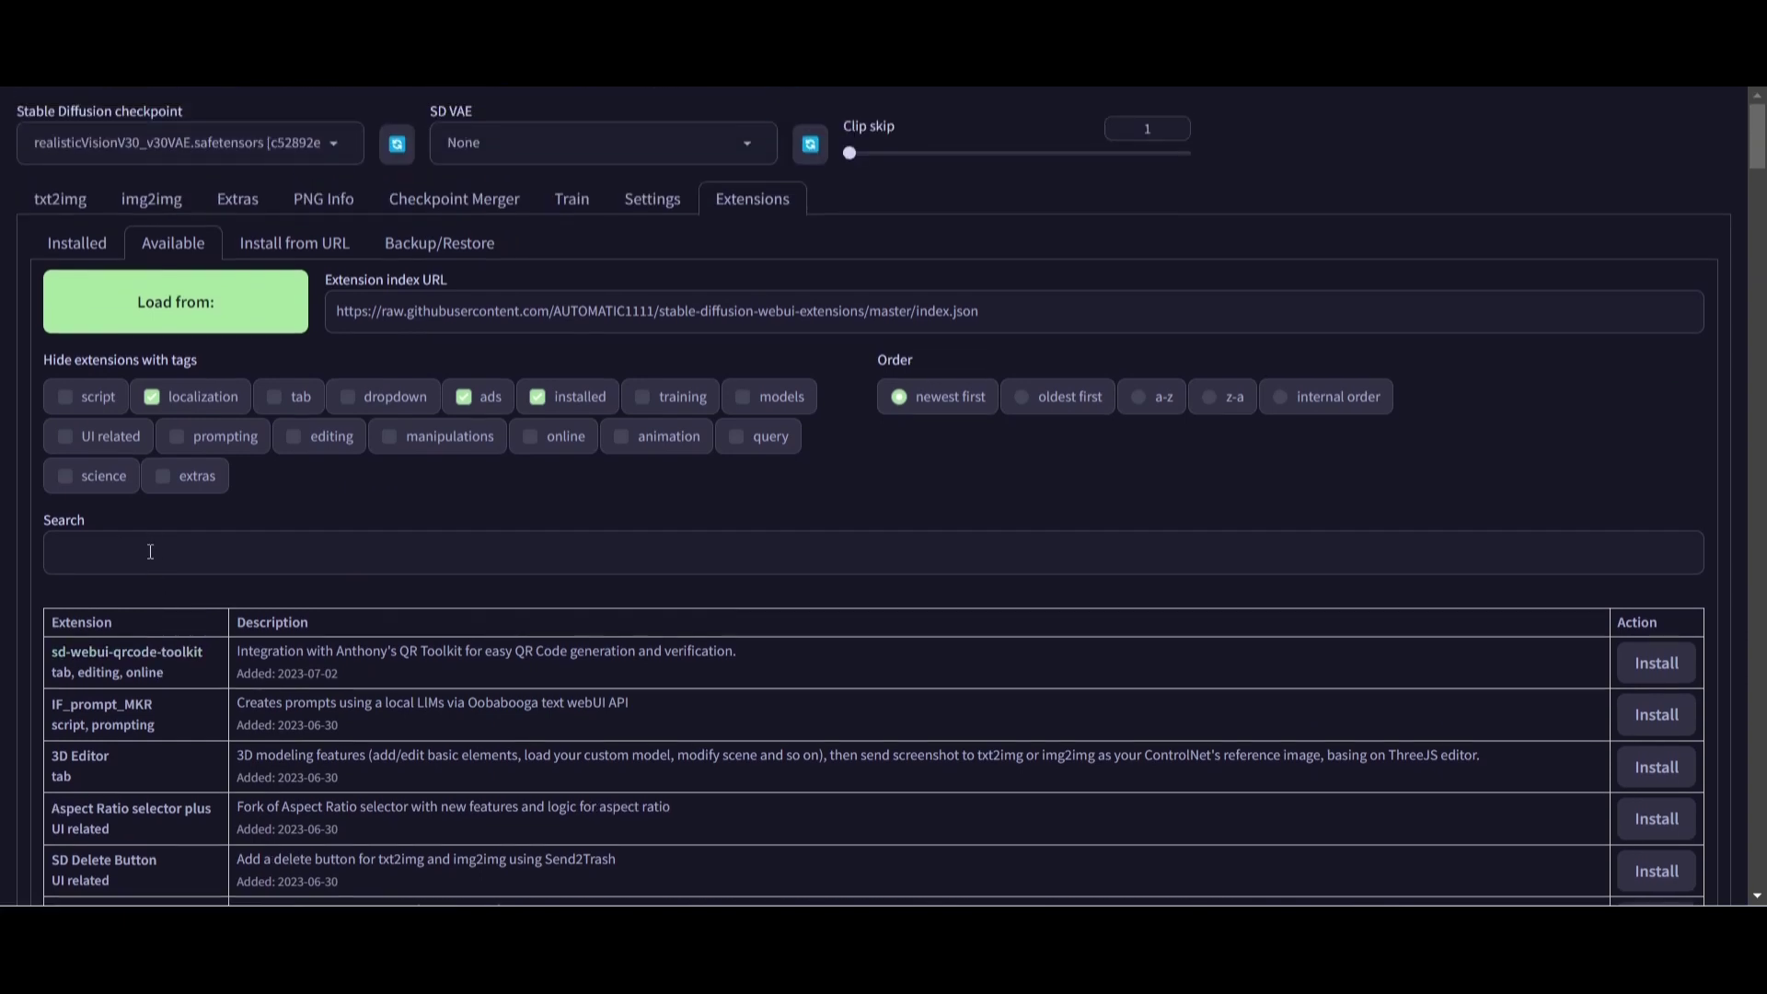
{"action": "left_click", "coordinate": [76, 565]}
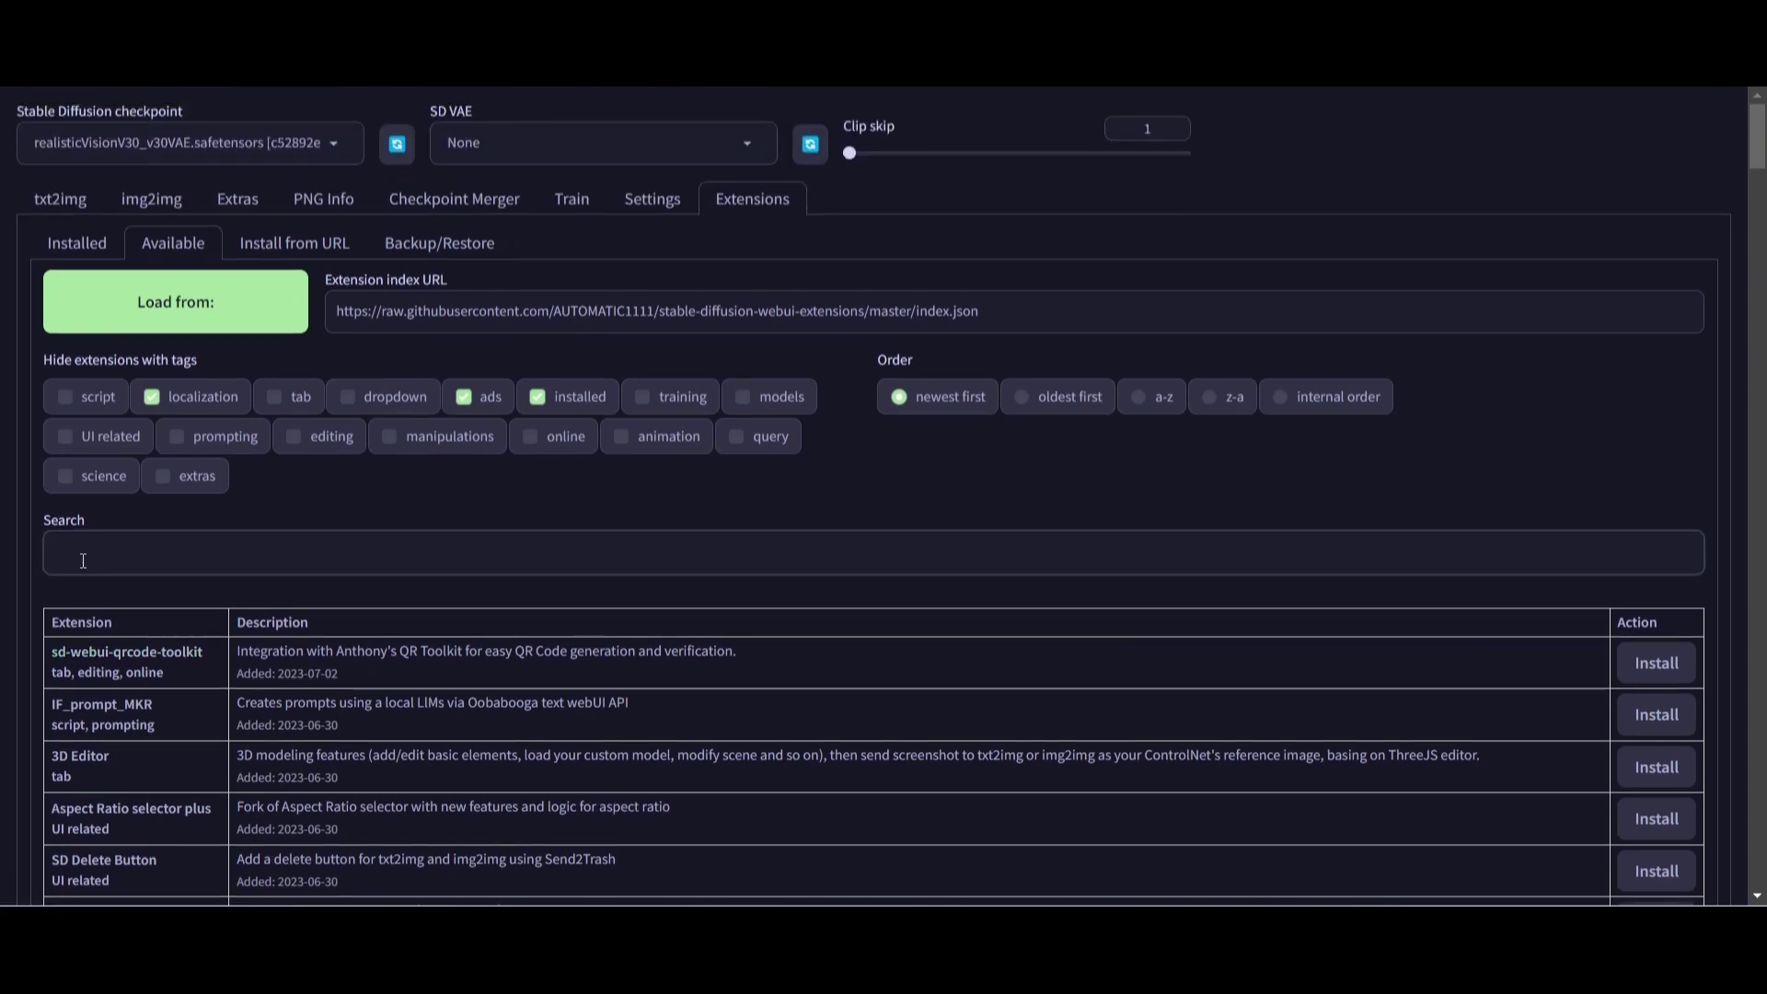
{"action": "type", "text": "br"}
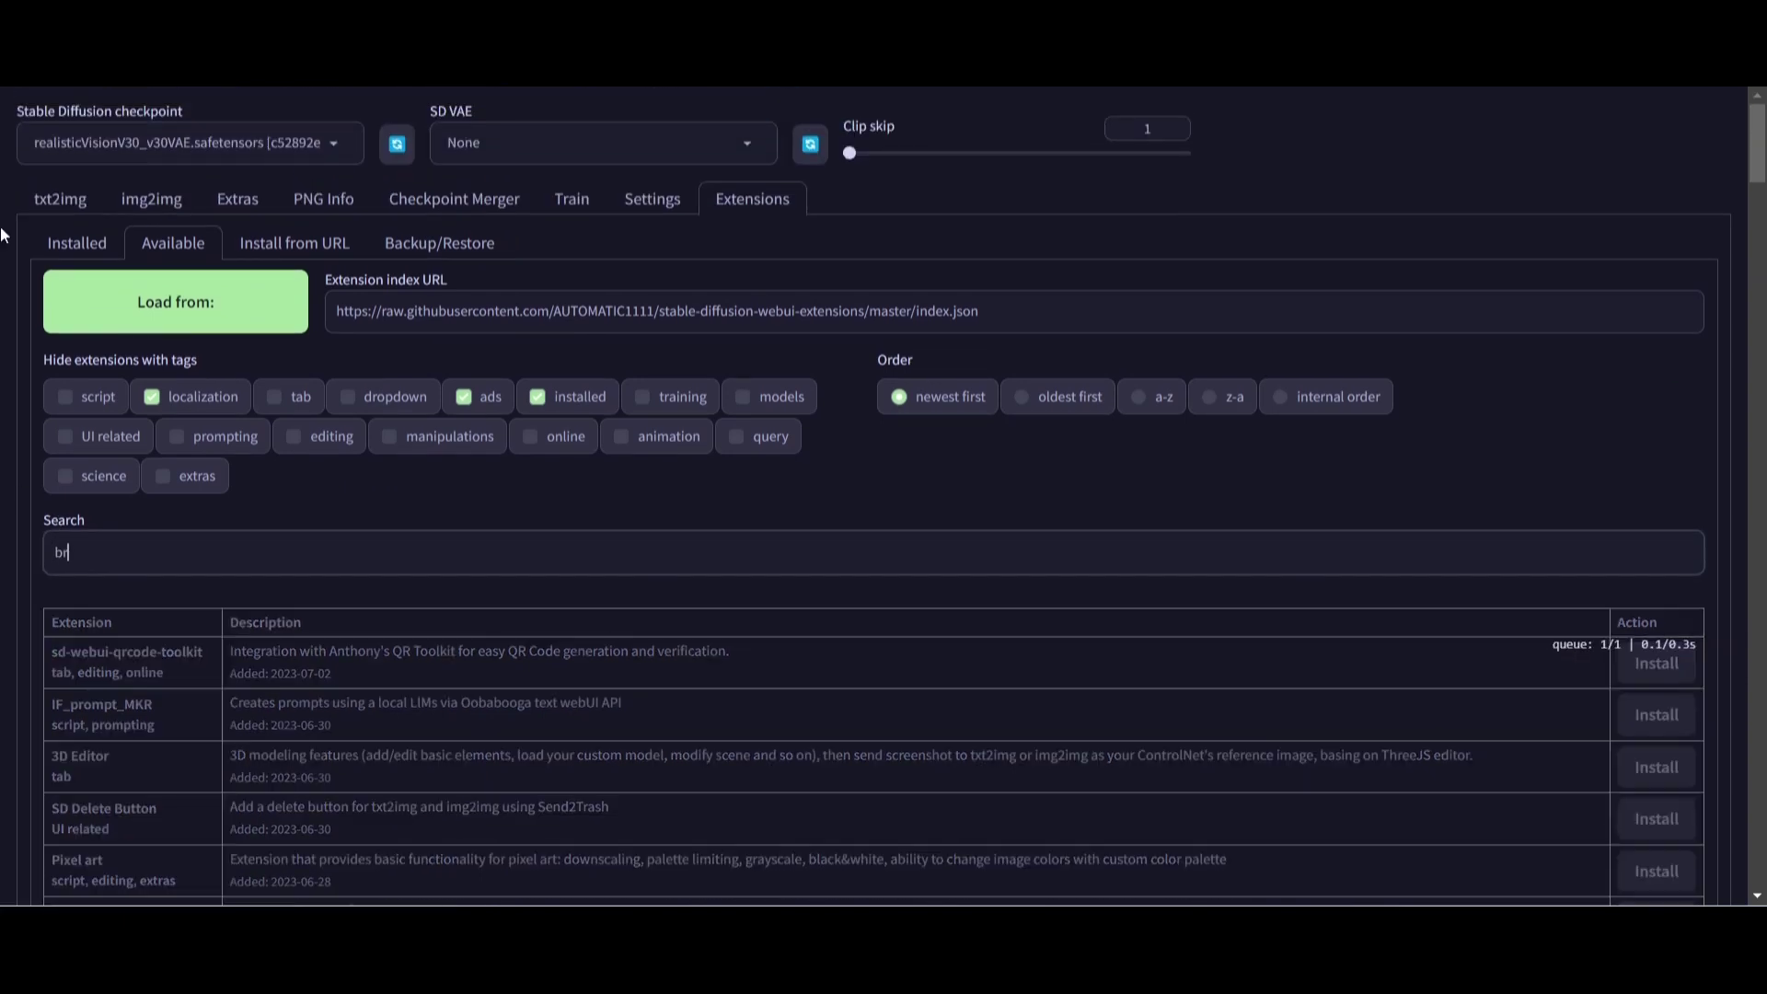
{"action": "type", "text": "owse"}
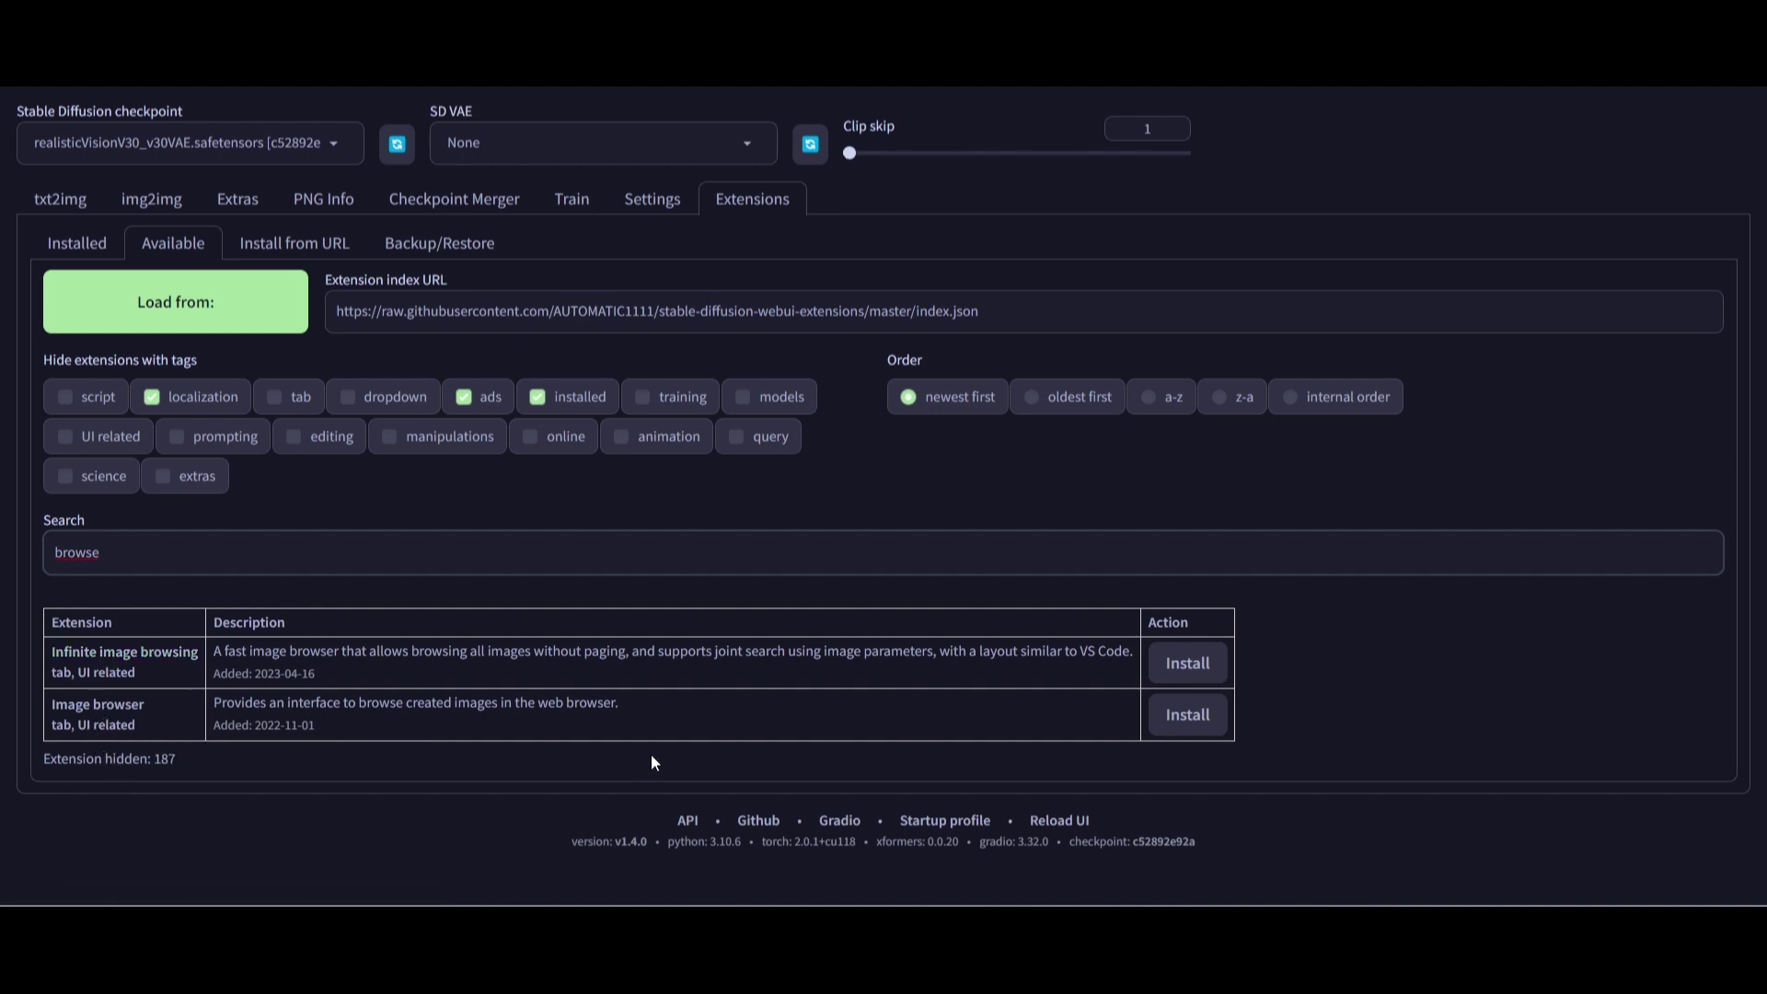
{"action": "left_click", "coordinate": [1191, 718]}
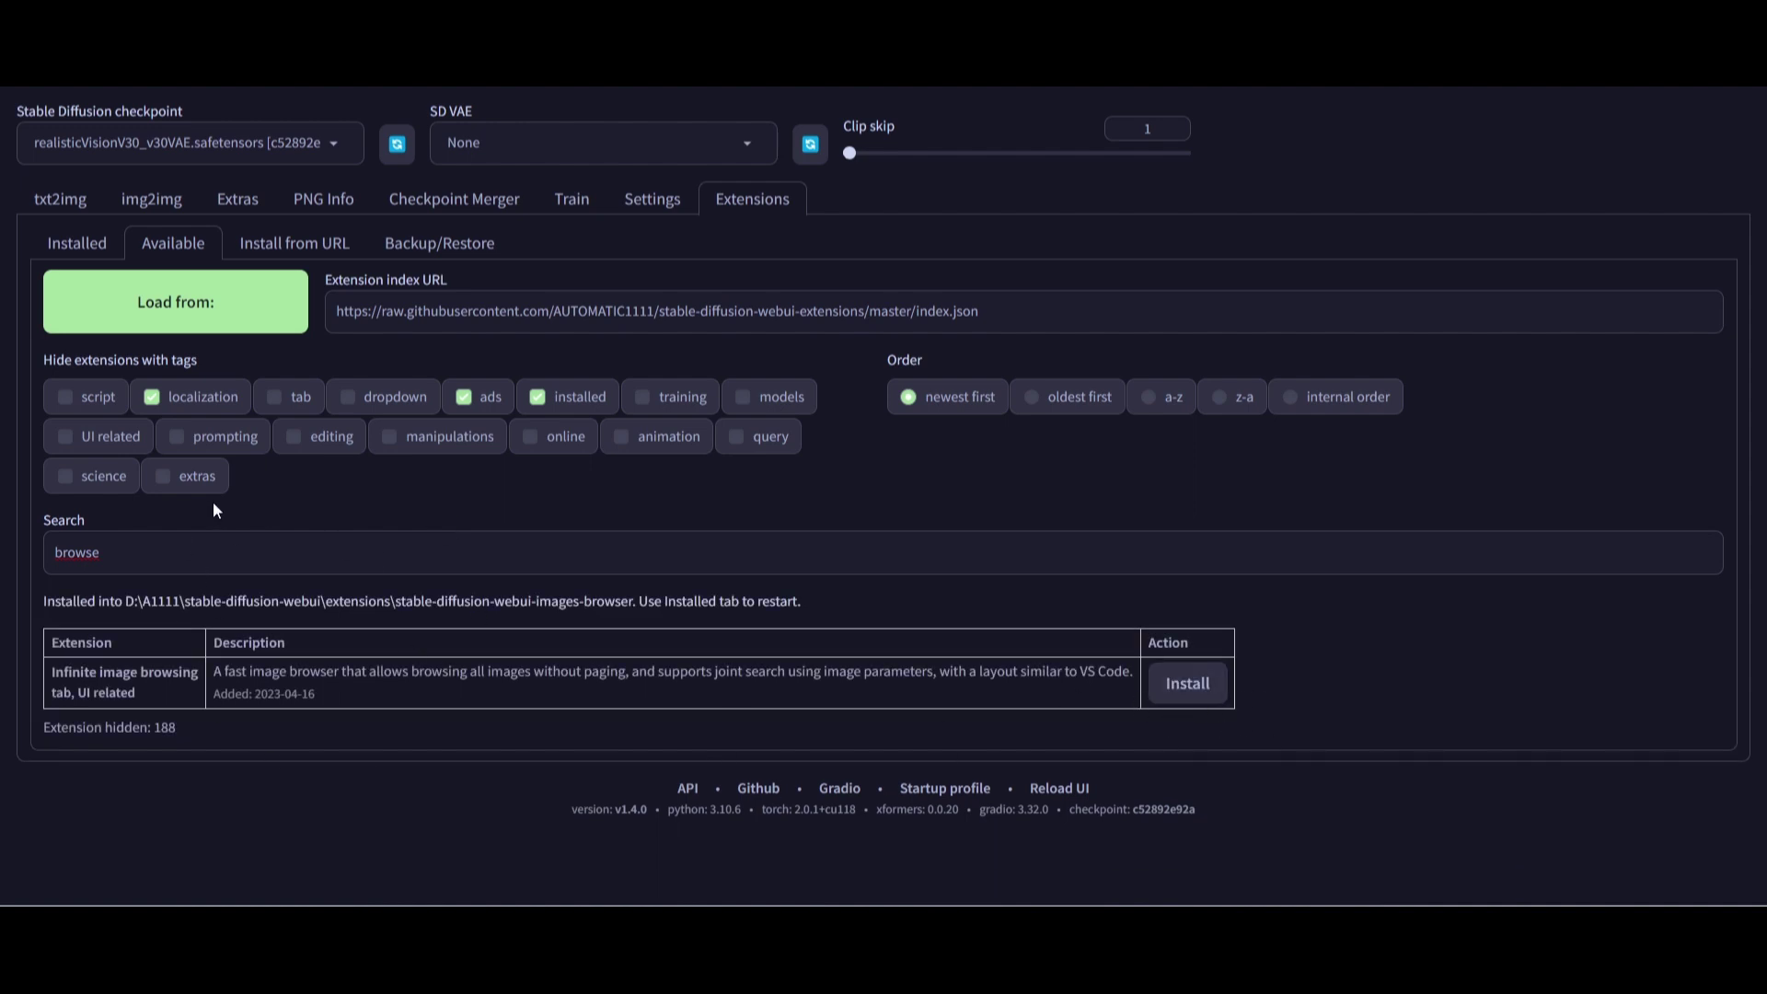
Step: Check the installed extensions, including the images browser, for updates and restart the UI to apply the changes
{"action": "left_click", "coordinate": [79, 247]}
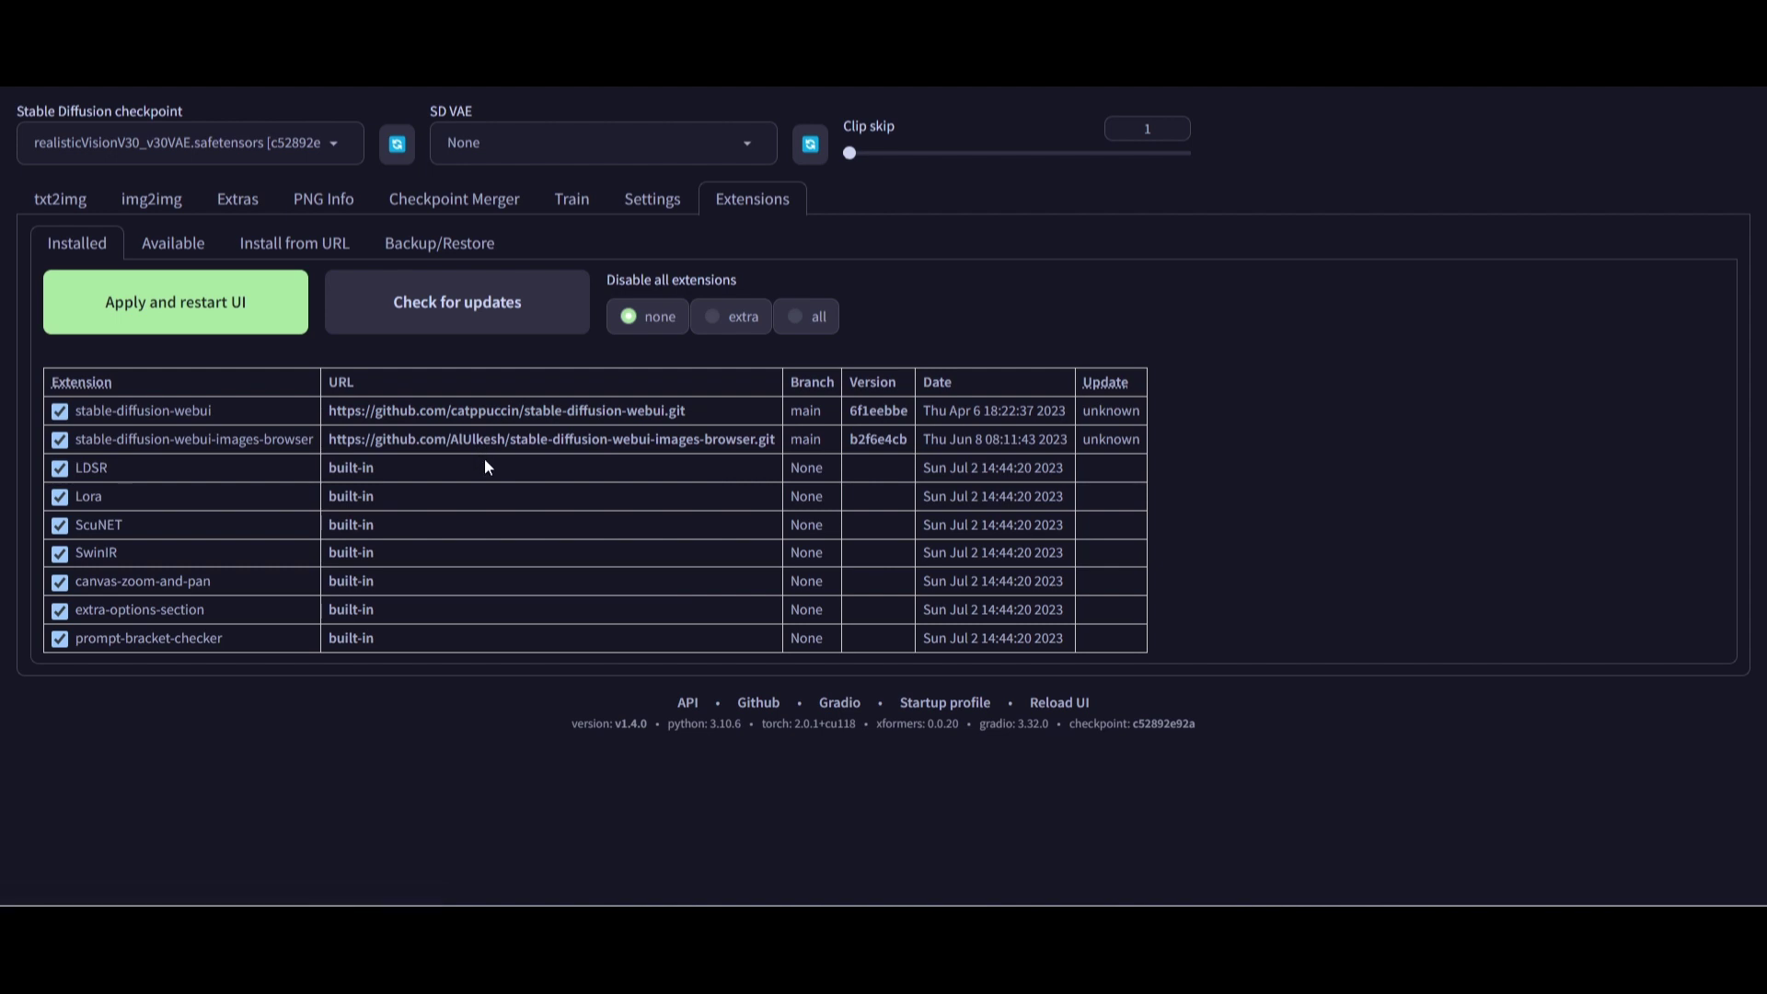
{"action": "left_click", "coordinate": [472, 300]}
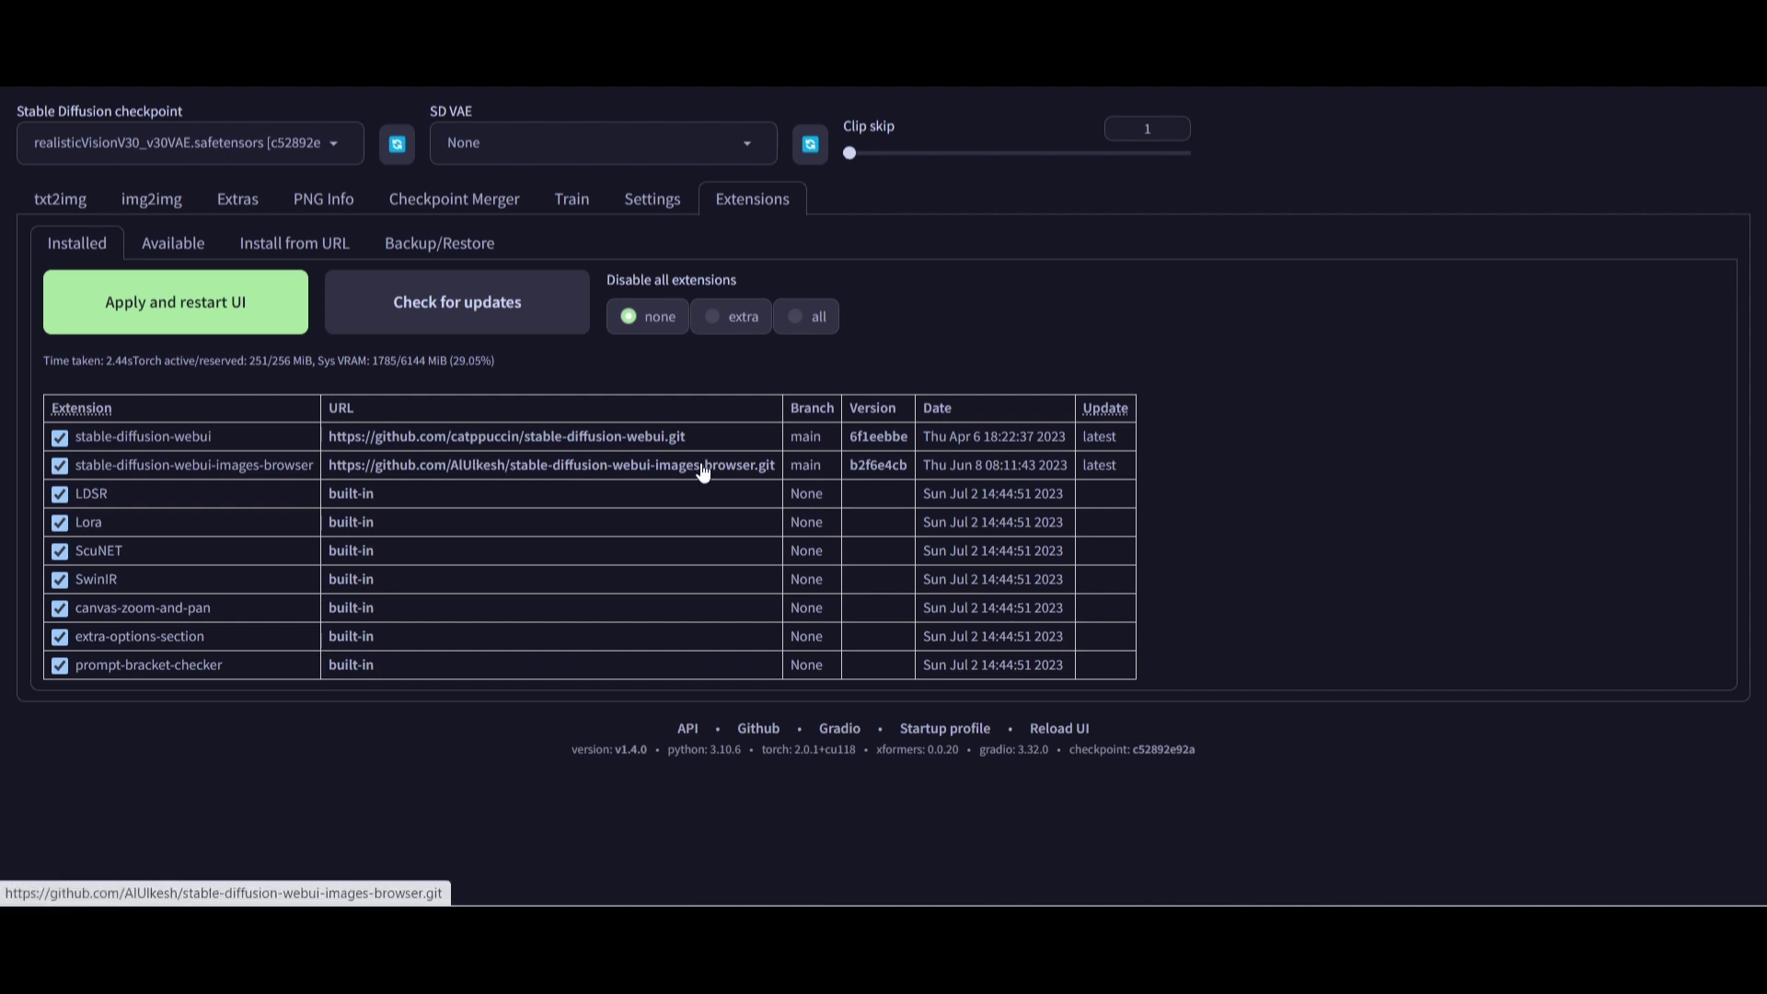
{"action": "left_click", "coordinate": [122, 303]}
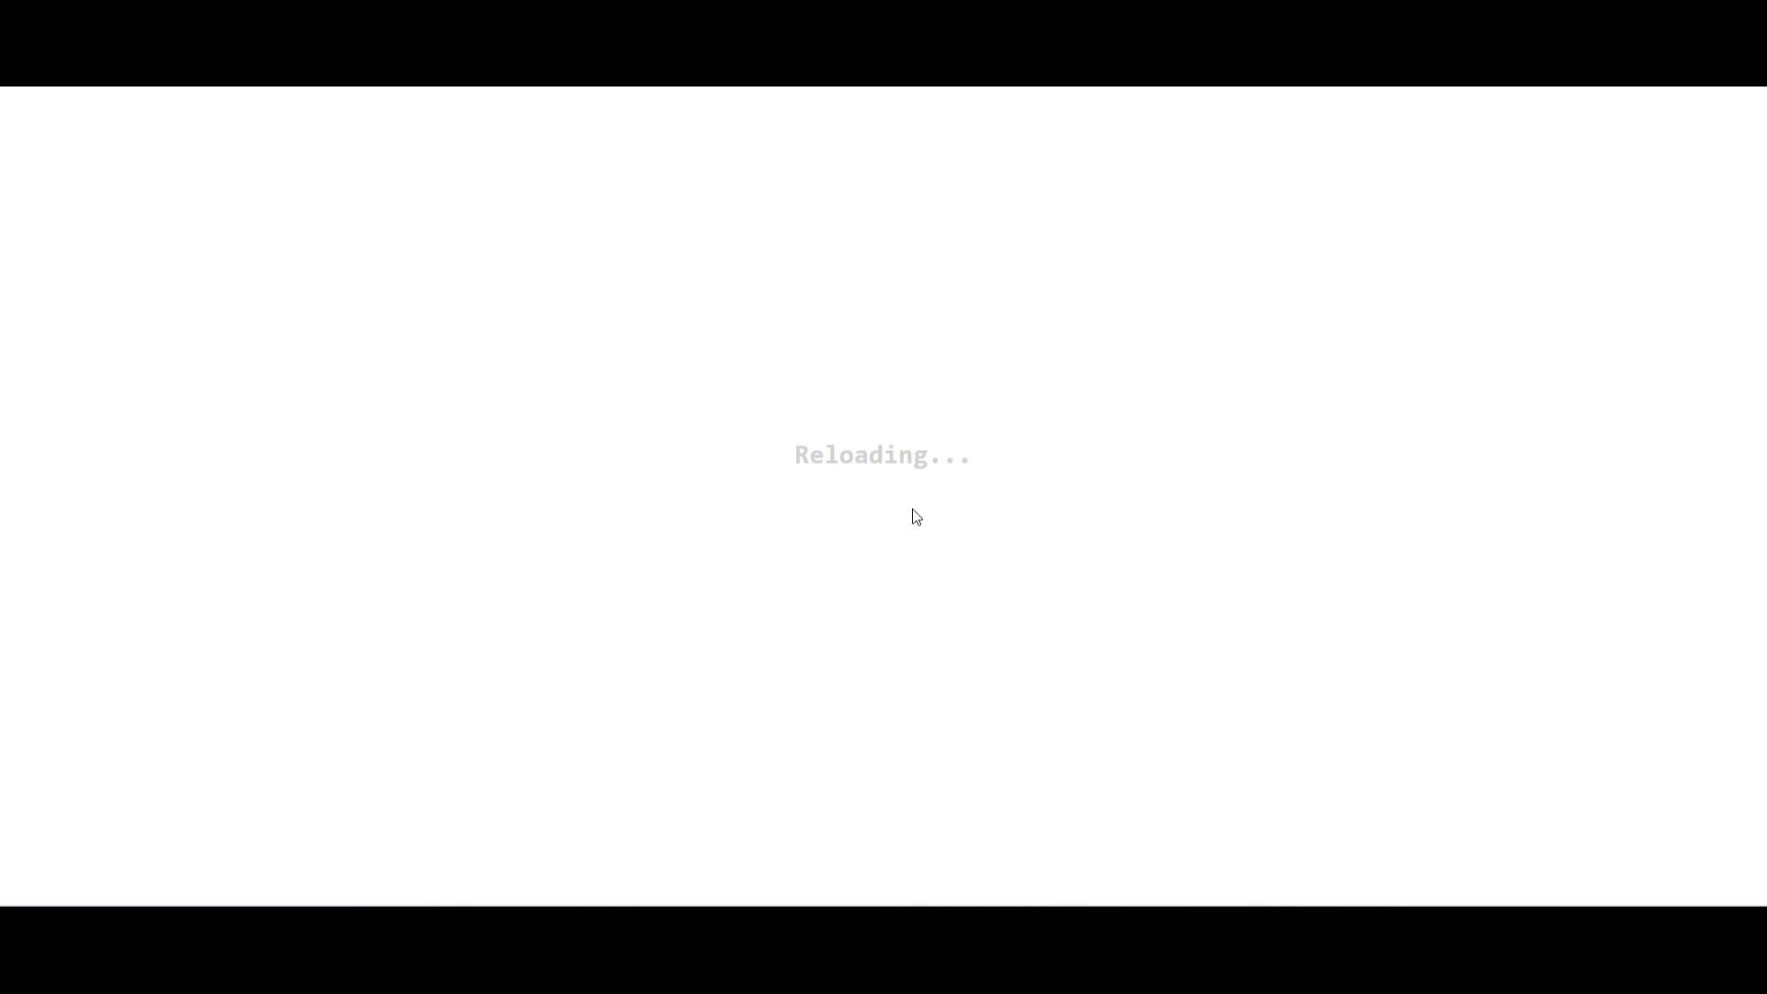